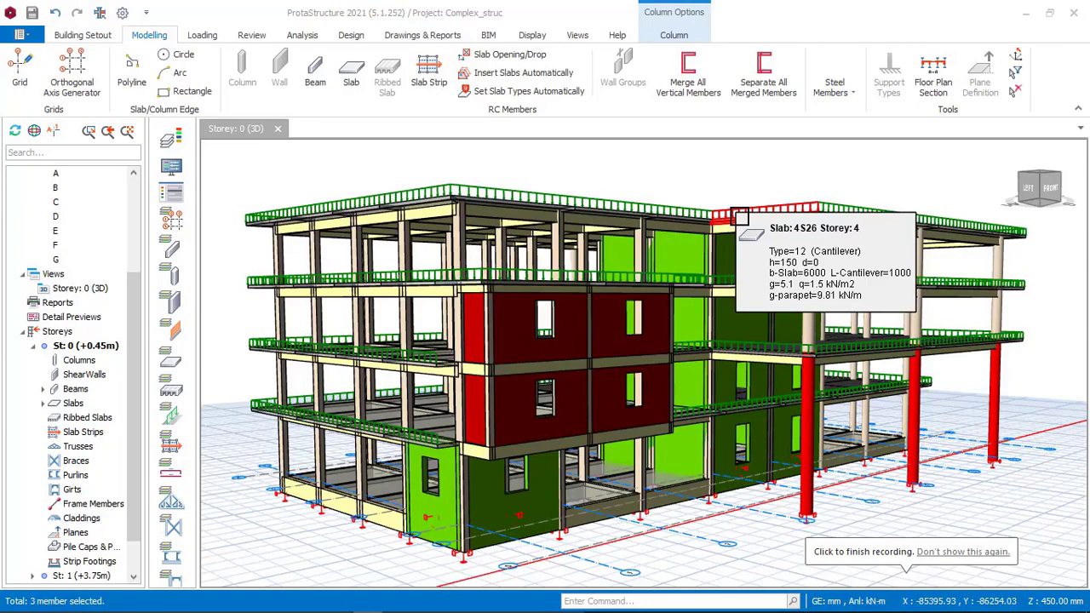
# Examine the multi-storey building model and its tall exterior circular columns from several sides and from above.
pyautogui.moveTo(697, 222)
pyautogui.mouseDown(button='middle')
pyautogui.moveTo(732, 225)
pyautogui.moveTo(666, 231)
pyautogui.moveTo(725, 221)
pyautogui.moveTo(687, 222)
pyautogui.mouseUp(button='middle')
pyautogui.scroll(-3, 598, 221)
pyautogui.moveTo(760, 239); pyautogui.dragTo(693, 253, button='middle')
pyautogui.scroll(2, 732, 296)
pyautogui.scroll(-2, 731, 296)
pyautogui.moveTo(731, 286); pyautogui.dragTo(685, 277, button='middle')
pyautogui.scroll(3, 674, 304)
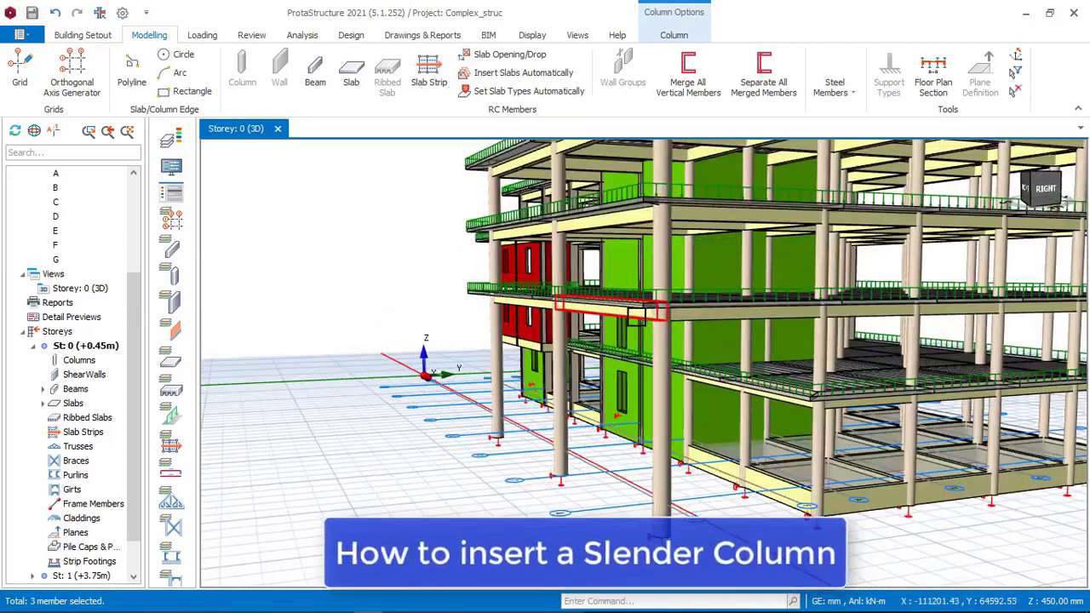
pyautogui.scroll(-2, 675, 315)
pyautogui.scroll(2, 674, 315)
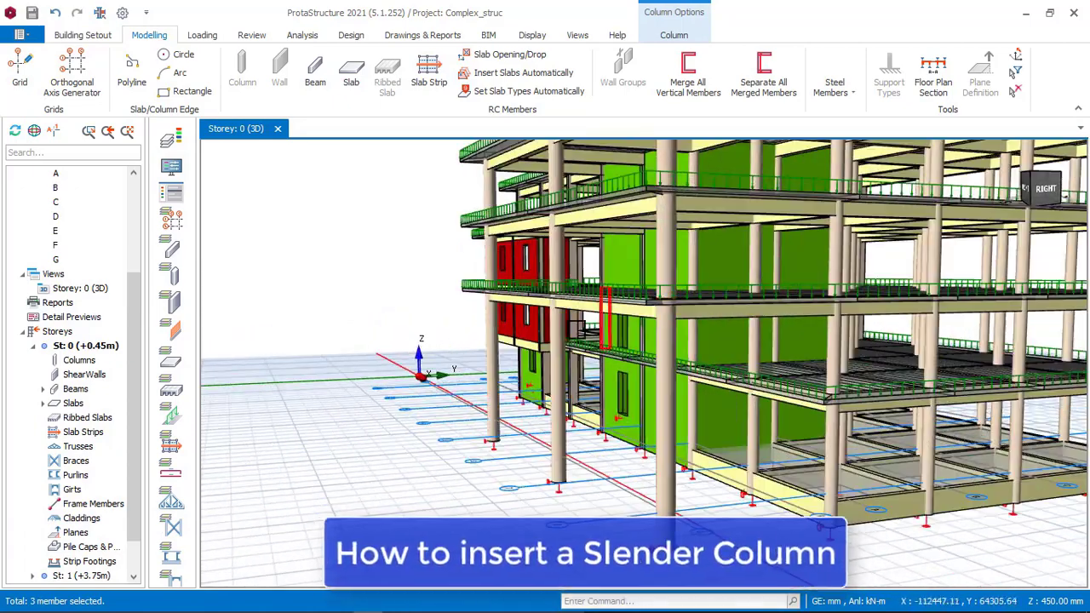
pyautogui.scroll(-3, 674, 315)
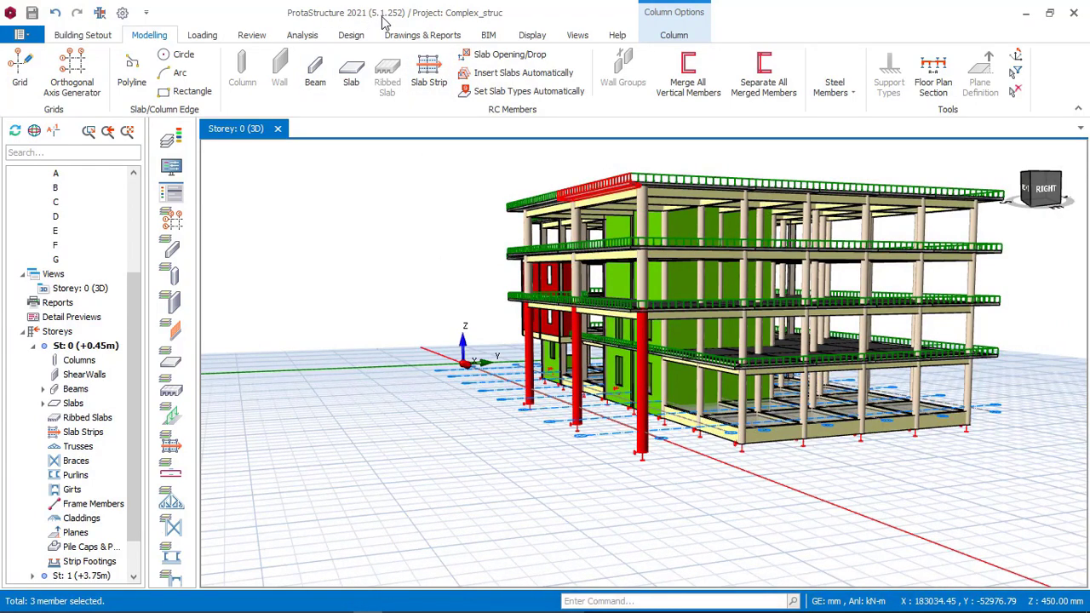
pyautogui.moveTo(630, 308)
pyautogui.mouseDown(button='middle')
pyautogui.moveTo(699, 318)
pyautogui.moveTo(689, 312)
pyautogui.moveTo(645, 362)
pyautogui.moveTo(617, 320)
pyautogui.mouseUp(button='middle')
pyautogui.scroll(5, 368, 220)
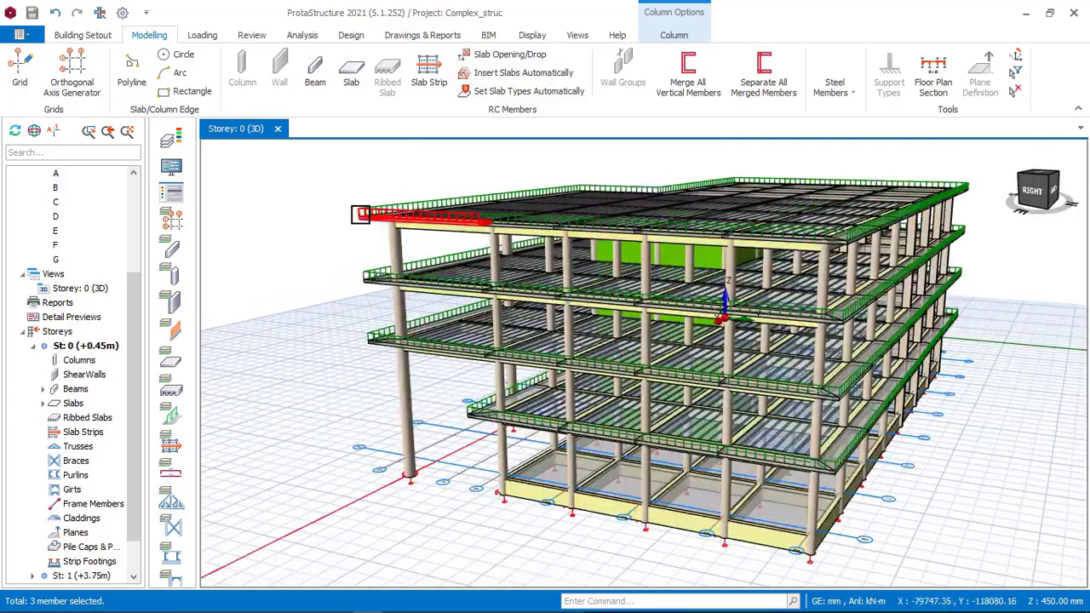
pyautogui.moveTo(369, 221); pyautogui.dragTo(369, 257, button='middle')
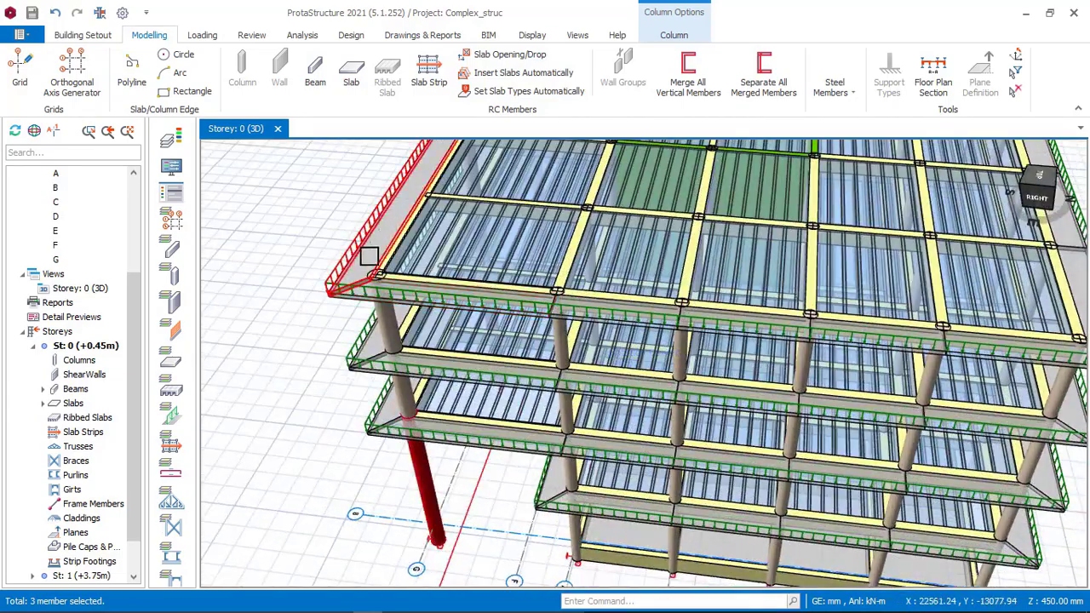
pyautogui.moveTo(425, 280); pyautogui.dragTo(371, 268, button='middle')
pyautogui.moveTo(508, 303); pyautogui.dragTo(654, 240, button='middle')
pyautogui.scroll(-2, 685, 267)
pyautogui.scroll(-2, 685, 266)
pyautogui.moveTo(671, 316); pyautogui.dragTo(637, 322, button='middle')
pyautogui.moveTo(637, 462); pyautogui.dragTo(594, 460, button='middle')
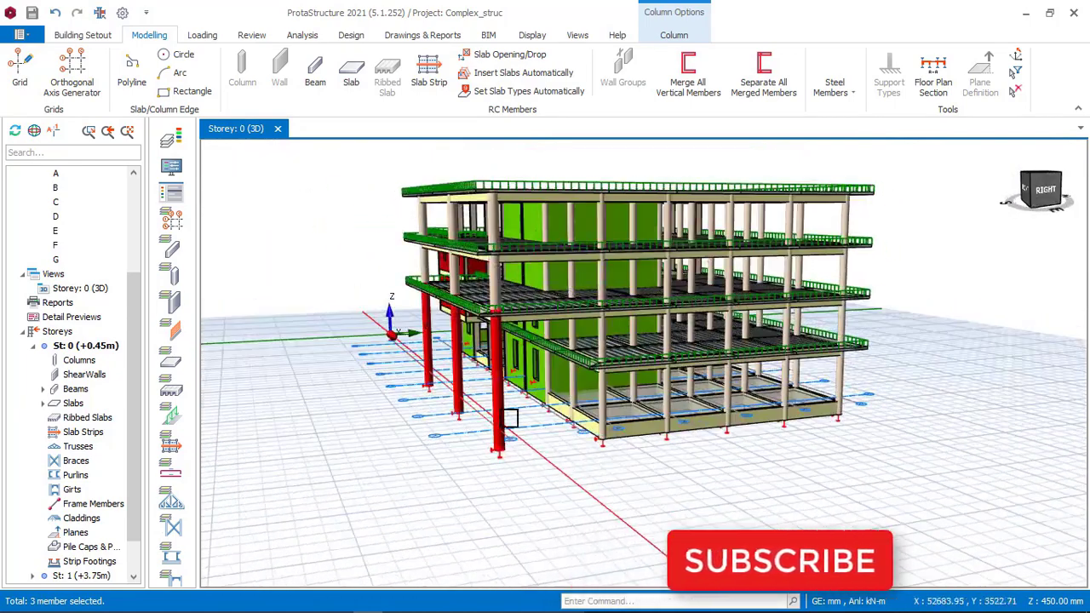
# Compare the tall corner column with the neighbouring single-storey circular columns at the building's overhanging end.
pyautogui.scroll(3, 533, 445)
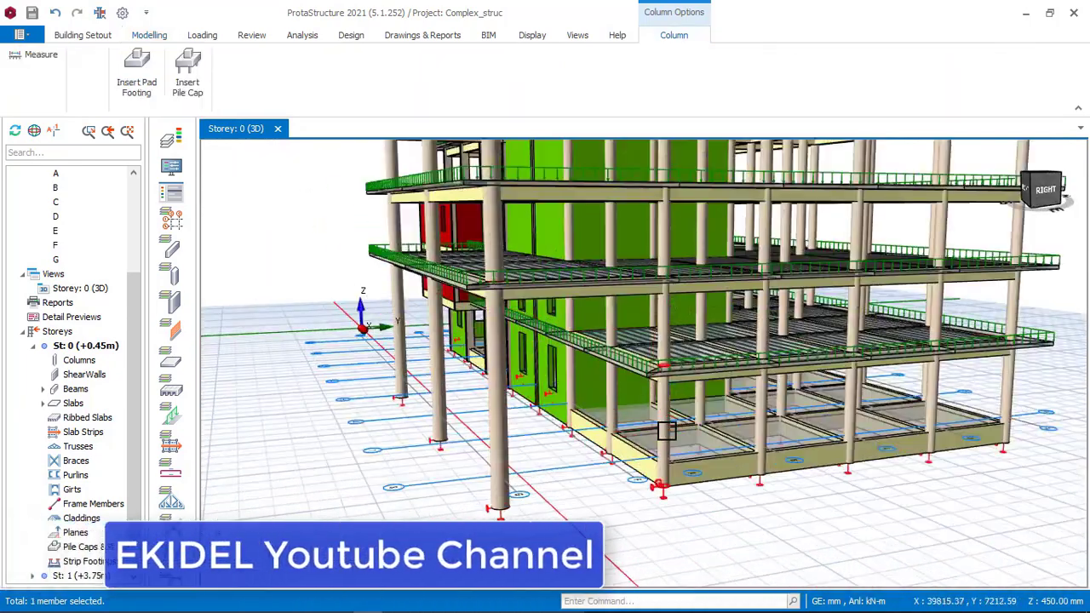
pyautogui.moveTo(672, 422)
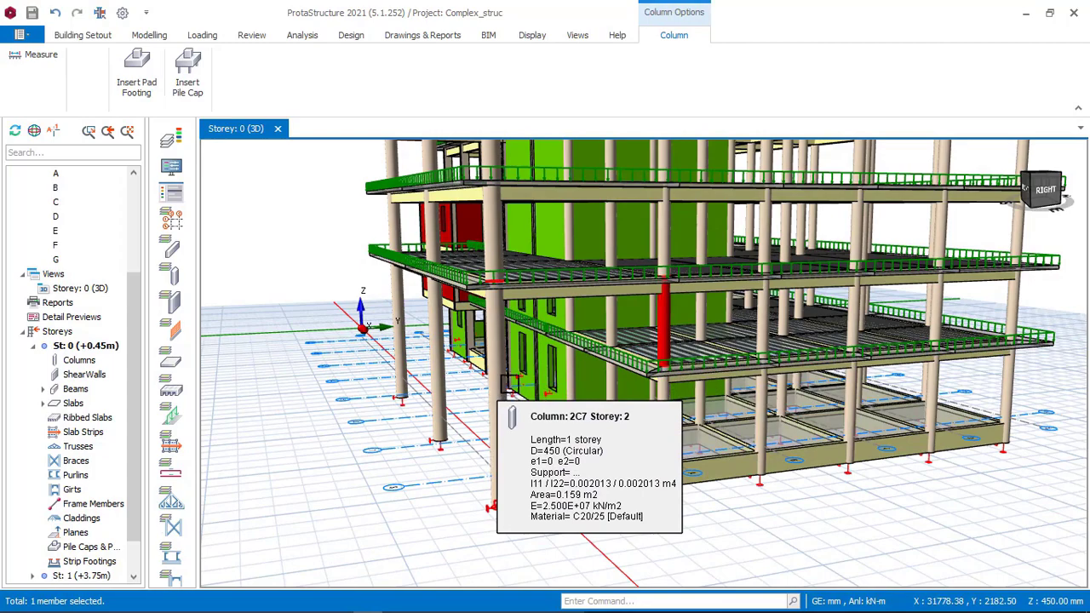
pyautogui.moveTo(501, 371); pyautogui.dragTo(364, 242, button='middle')
pyautogui.moveTo(484, 389); pyautogui.dragTo(447, 326, button='middle')
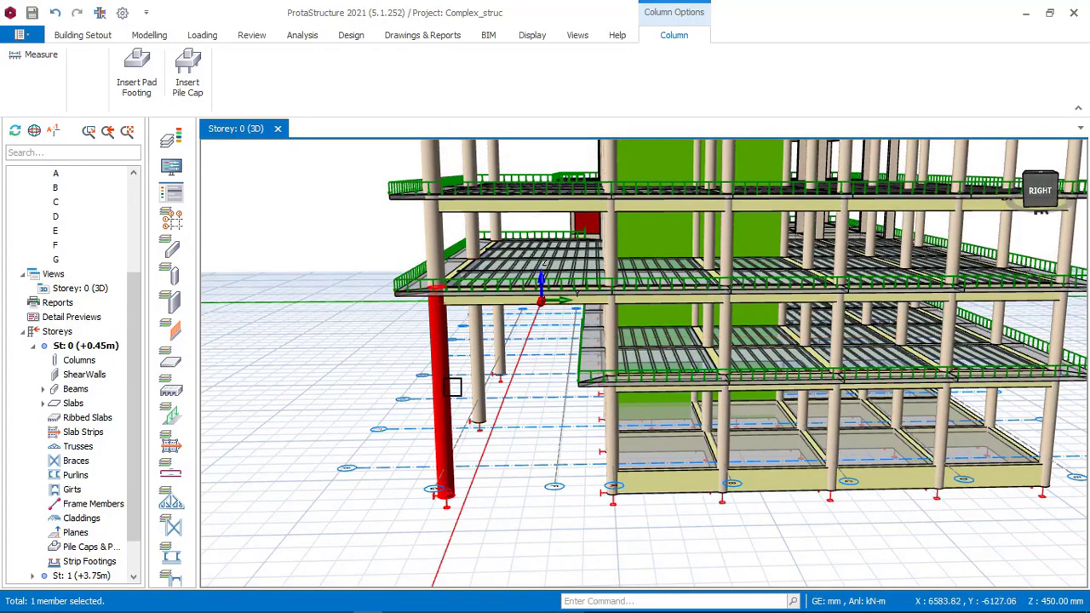
pyautogui.moveTo(453, 334); pyautogui.dragTo(451, 292, button='middle')
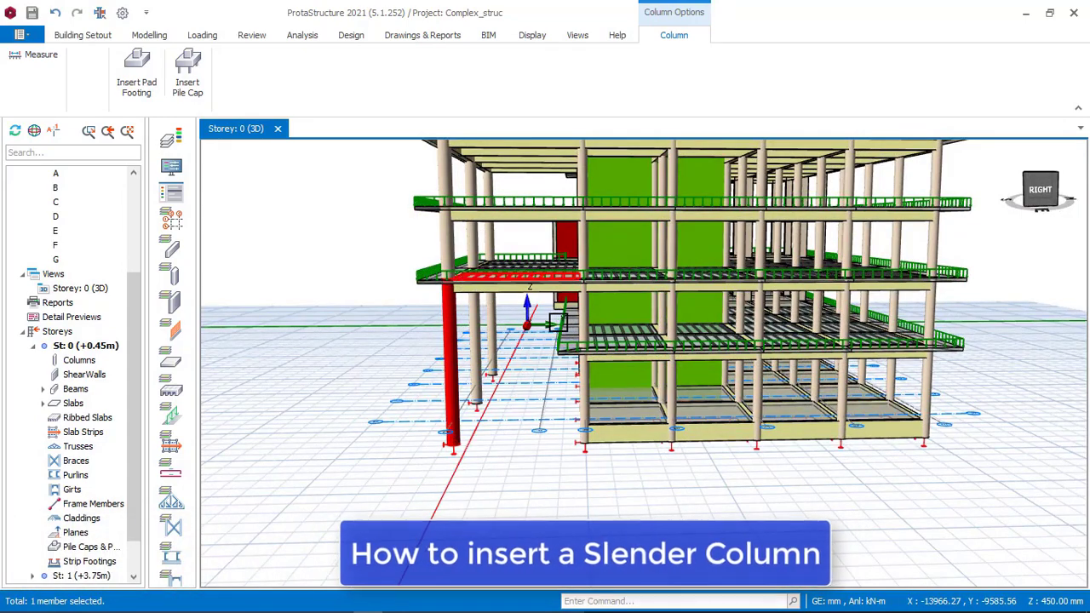
pyautogui.moveTo(581, 312)
pyautogui.mouseDown(button='middle')
pyautogui.moveTo(621, 306)
pyautogui.moveTo(580, 326)
pyautogui.moveTo(587, 319)
pyautogui.mouseUp(button='middle')
pyautogui.scroll(-2, 578, 331)
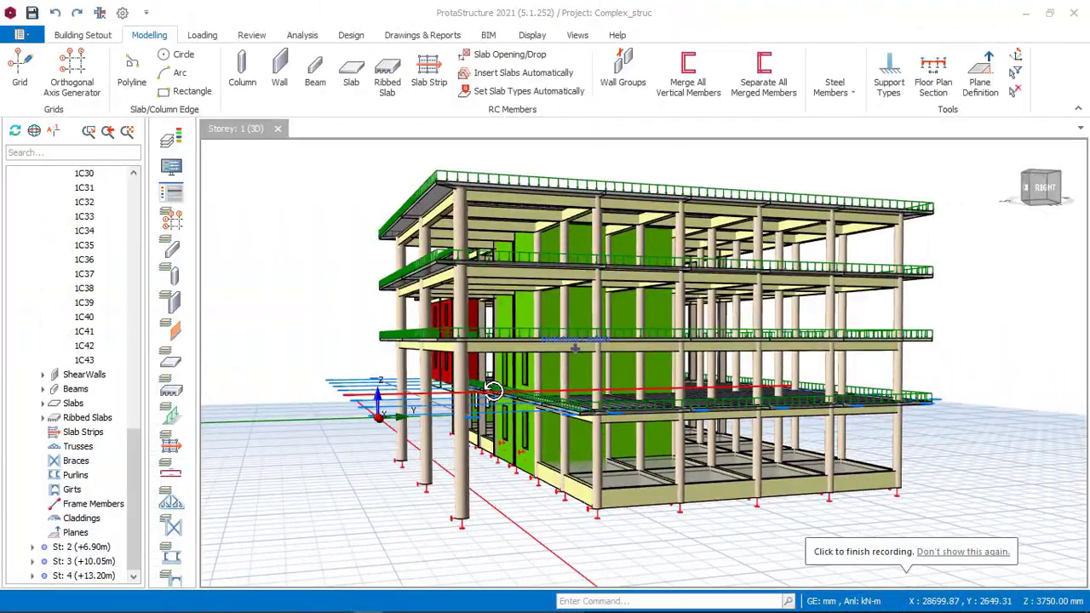
# Inspect the whole structure around the Storey 1 level, including the walls, ground beams and tall columns under the overhang.
pyautogui.moveTo(486, 384); pyautogui.dragTo(439, 435, button='middle')
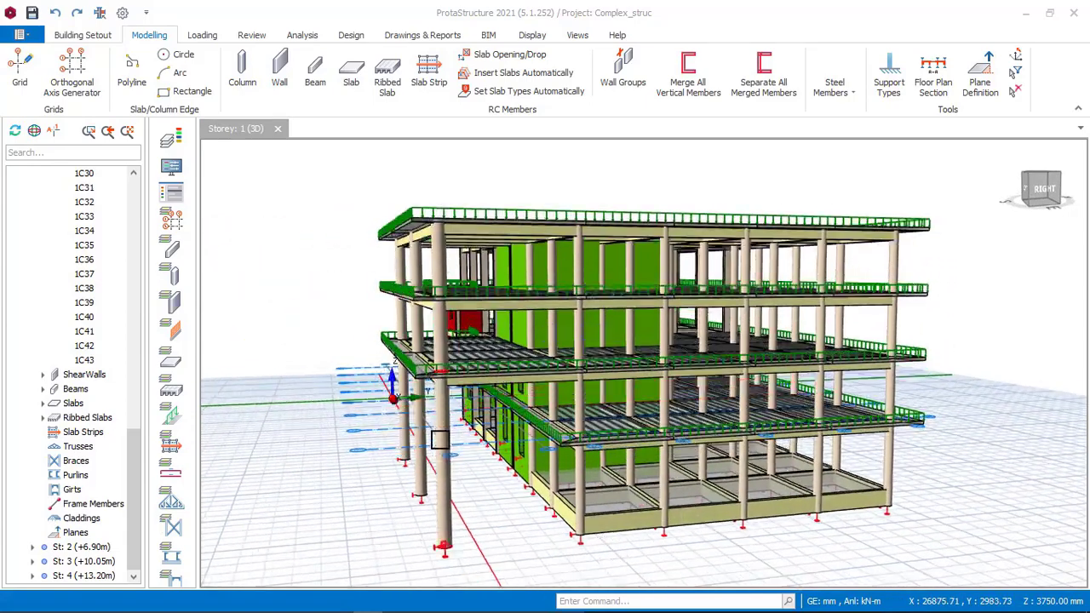
pyautogui.moveTo(438, 349); pyautogui.dragTo(663, 328, button='middle')
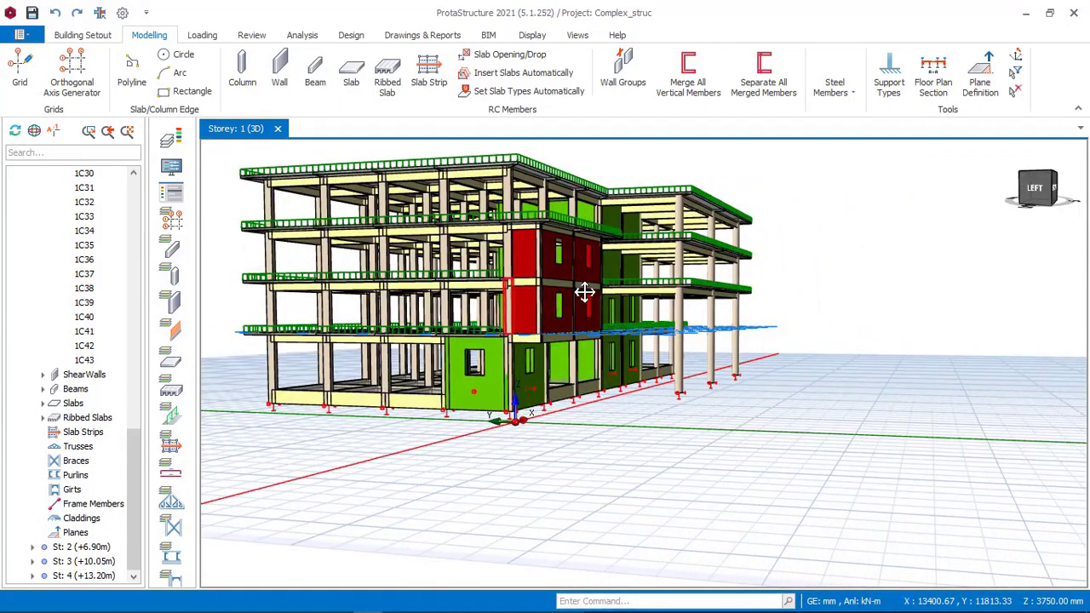
pyautogui.scroll(4, 480, 413)
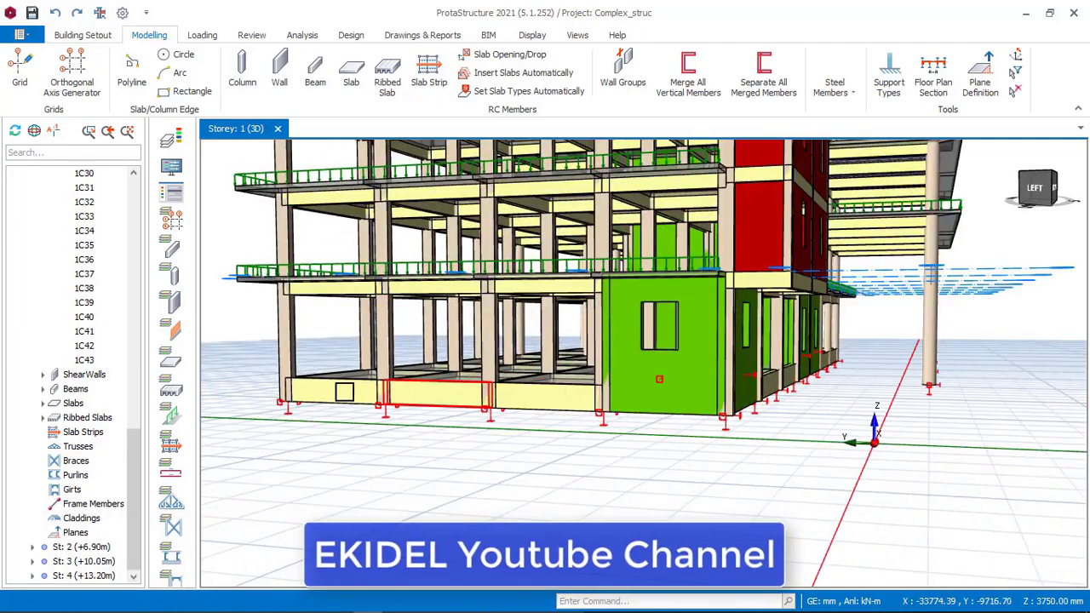
pyautogui.scroll(-3, 609, 384)
pyautogui.moveTo(662, 338); pyautogui.dragTo(604, 438, button='middle')
pyautogui.scroll(-2, 601, 311)
pyautogui.moveTo(646, 329); pyautogui.dragTo(464, 326, button='middle')
pyautogui.scroll(3, 542, 386)
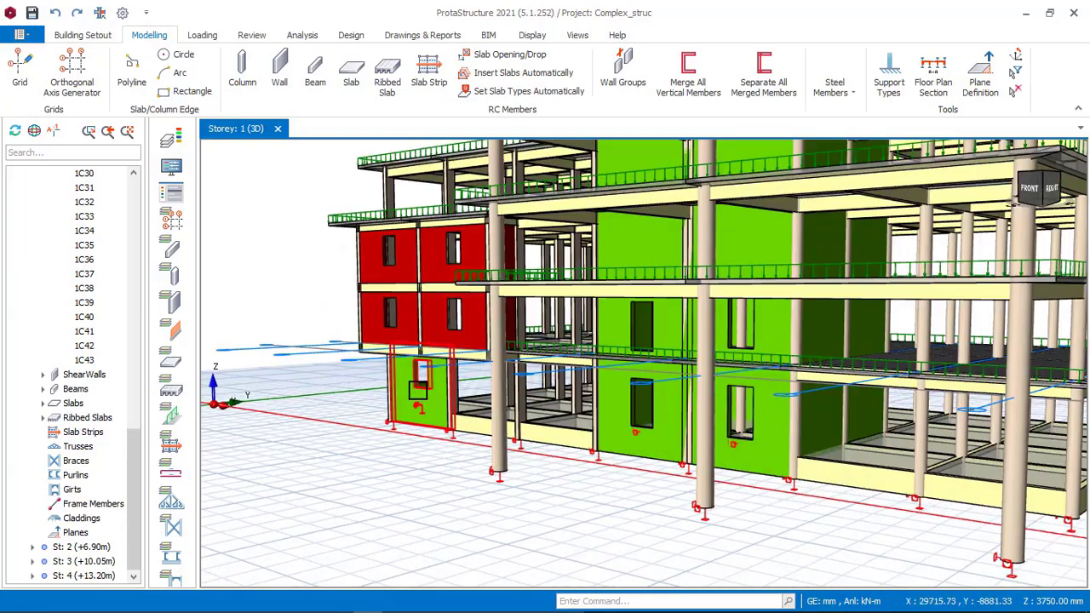
pyautogui.scroll(-5, 739, 367)
pyautogui.moveTo(721, 360); pyautogui.dragTo(756, 385, button='middle')
pyautogui.moveTo(584, 403); pyautogui.dragTo(788, 414, button='middle')
pyautogui.moveTo(892, 409); pyautogui.dragTo(691, 389, button='middle')
pyautogui.scroll(2, 688, 383)
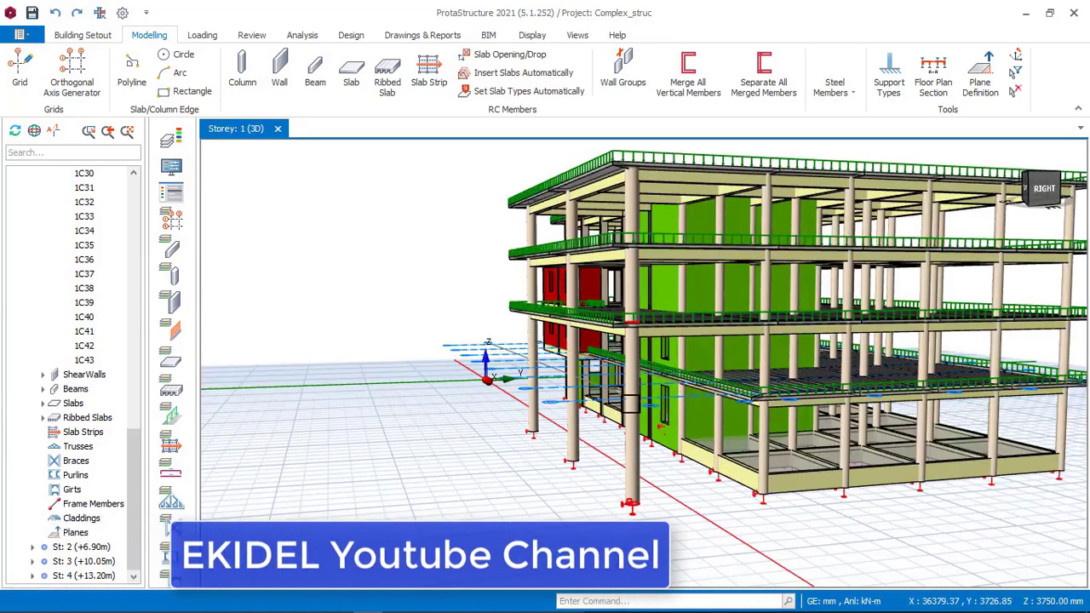
pyautogui.scroll(-2, 671, 415)
pyautogui.moveTo(671, 416); pyautogui.dragTo(672, 434, button='middle')
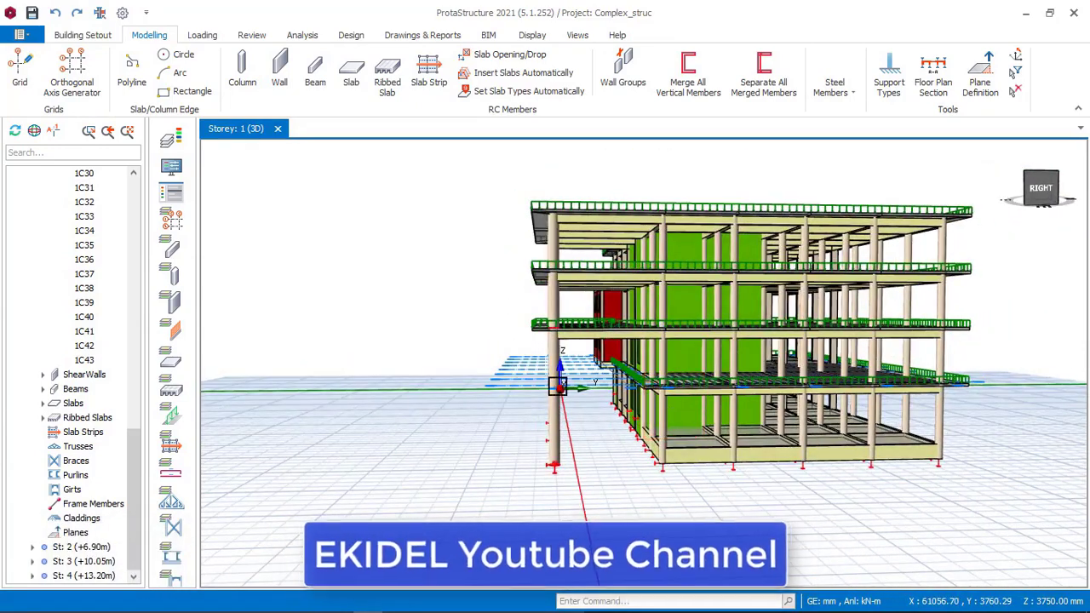
# Inspect the single-storey columns 1C7 and 2C7 and the tall corner column beside them for their storey lengths.
pyautogui.scroll(2, 672, 446)
pyautogui.moveTo(663, 428)
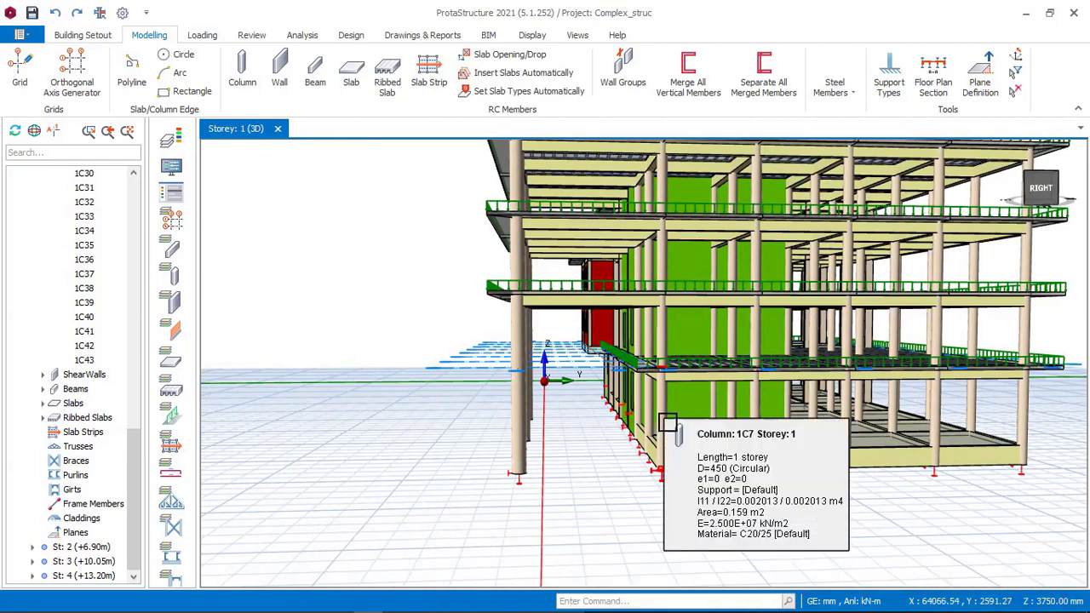
pyautogui.scroll(3, 678, 390)
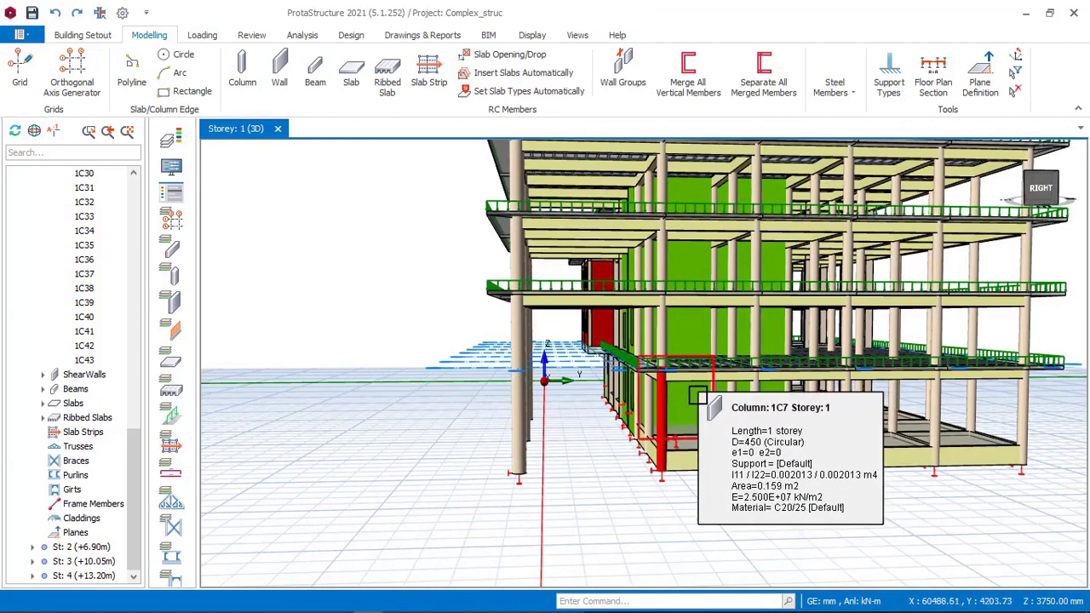
pyautogui.click(673, 383)
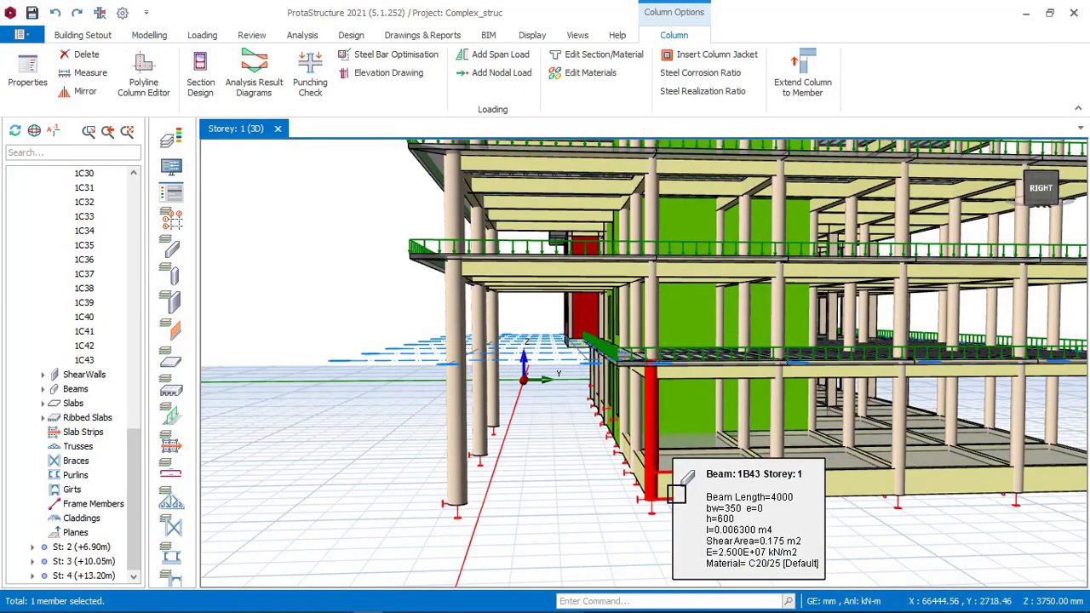
pyautogui.moveTo(662, 307)
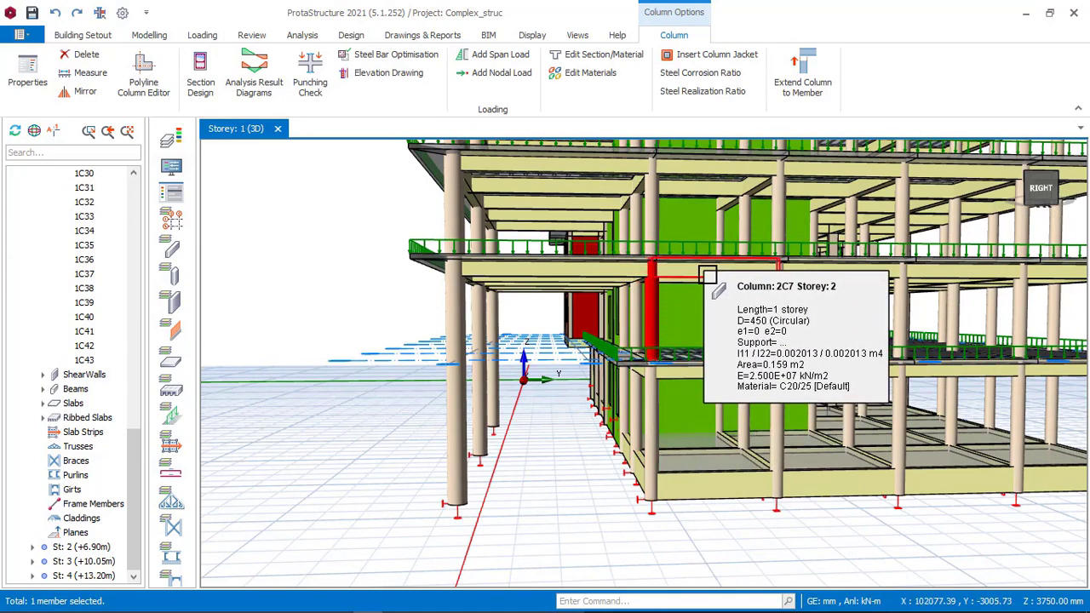
pyautogui.moveTo(707, 275)
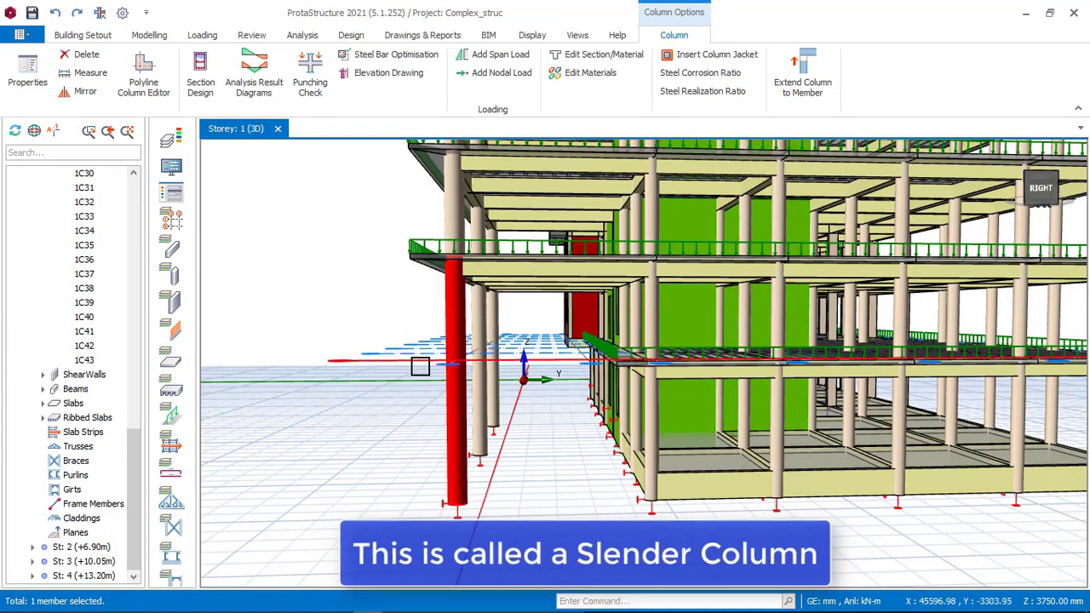
pyautogui.moveTo(466, 265)
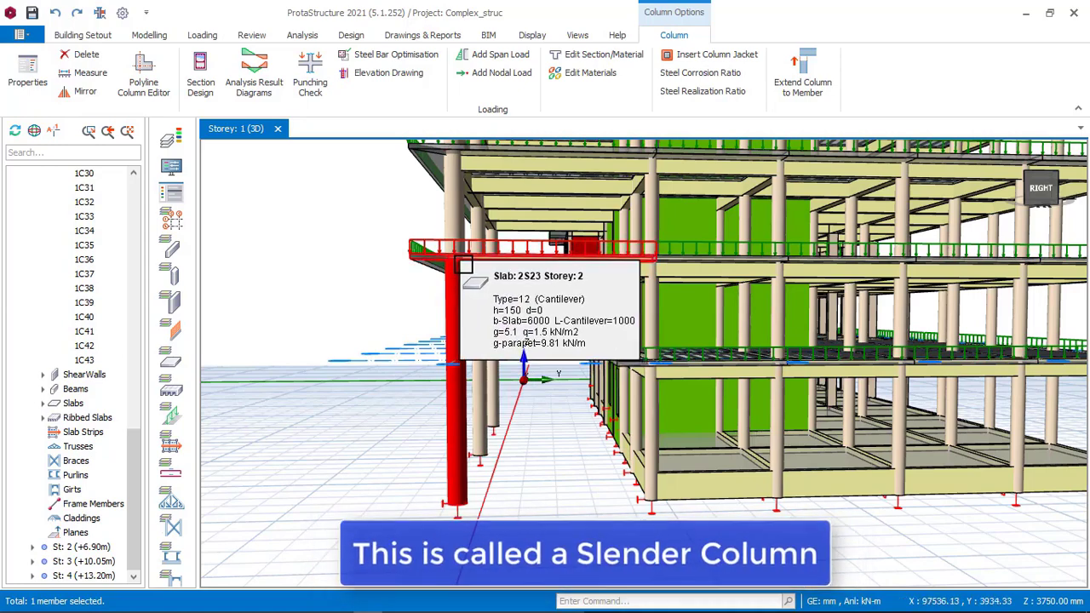
# Select the tall corner column together with the Storey 2 column 2C7 to compare their heights, and clear the selection.
pyautogui.scroll(-2, 529, 495)
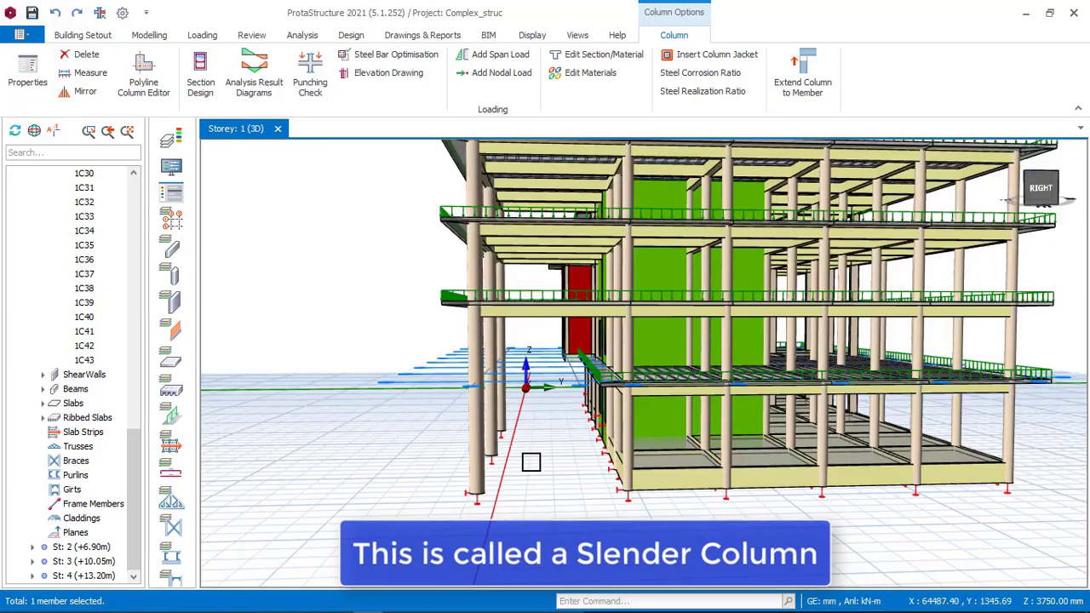
pyautogui.click(634, 358)
pyautogui.scroll(2, 654, 356)
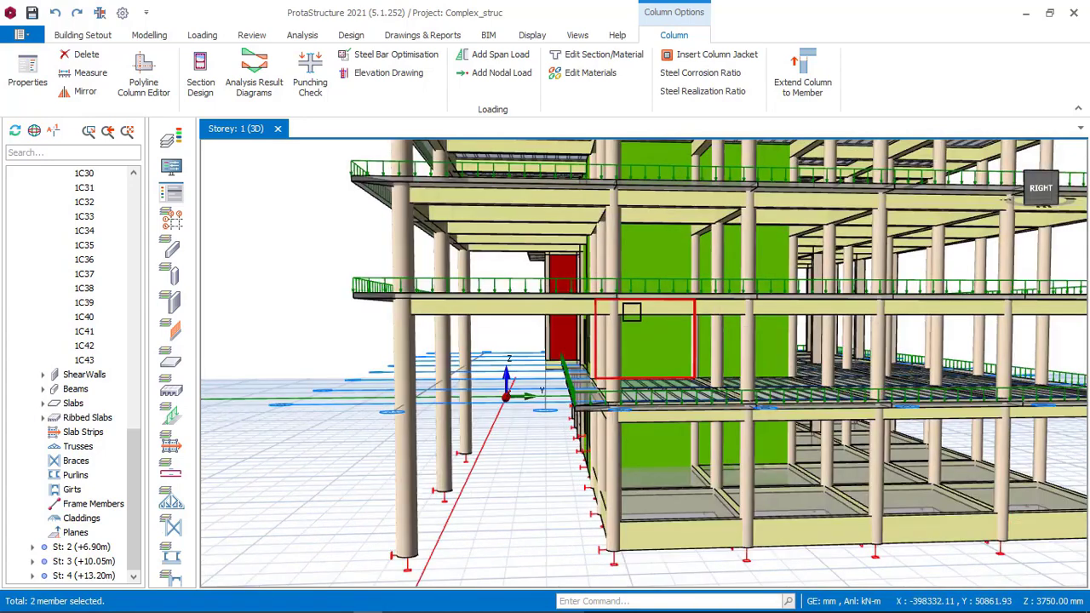
pyautogui.moveTo(624, 304)
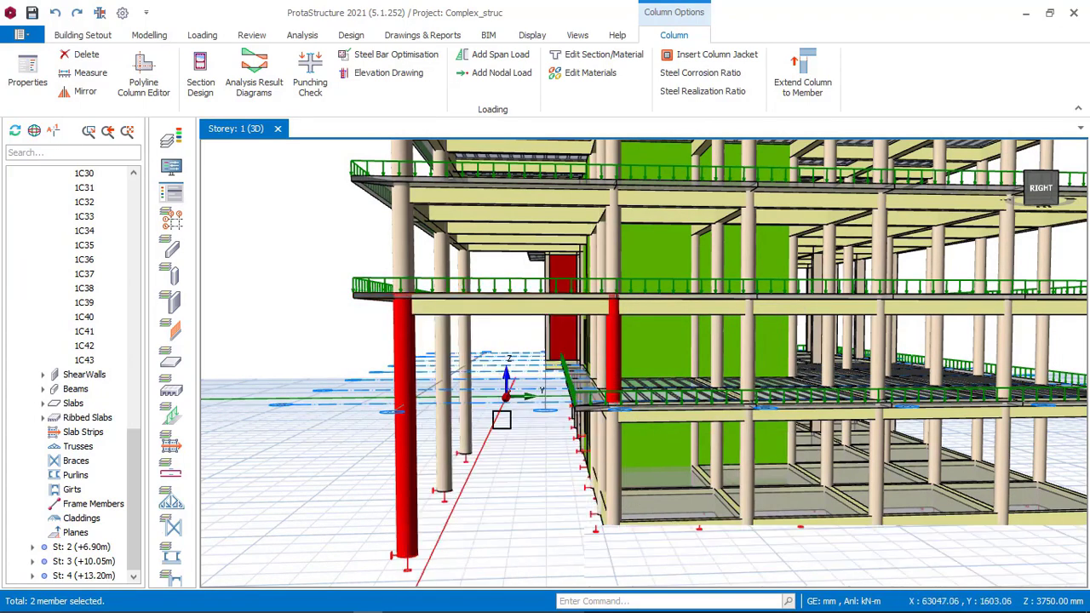
pyautogui.scroll(-3, 524, 412)
pyautogui.scroll(2, 500, 396)
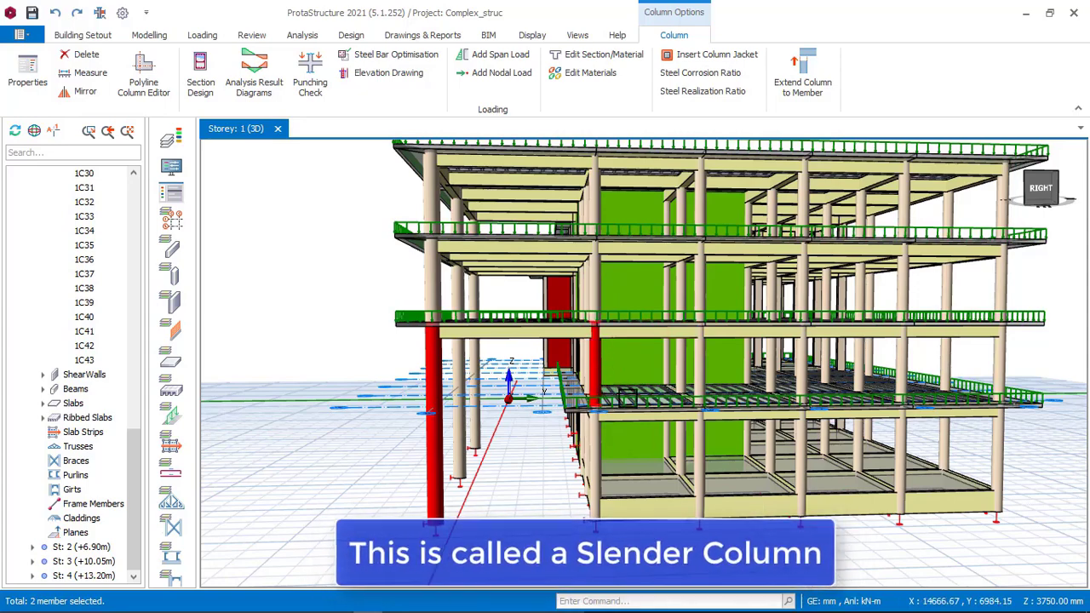
pyautogui.scroll(-1, 606, 385)
pyautogui.scroll(1, 605, 385)
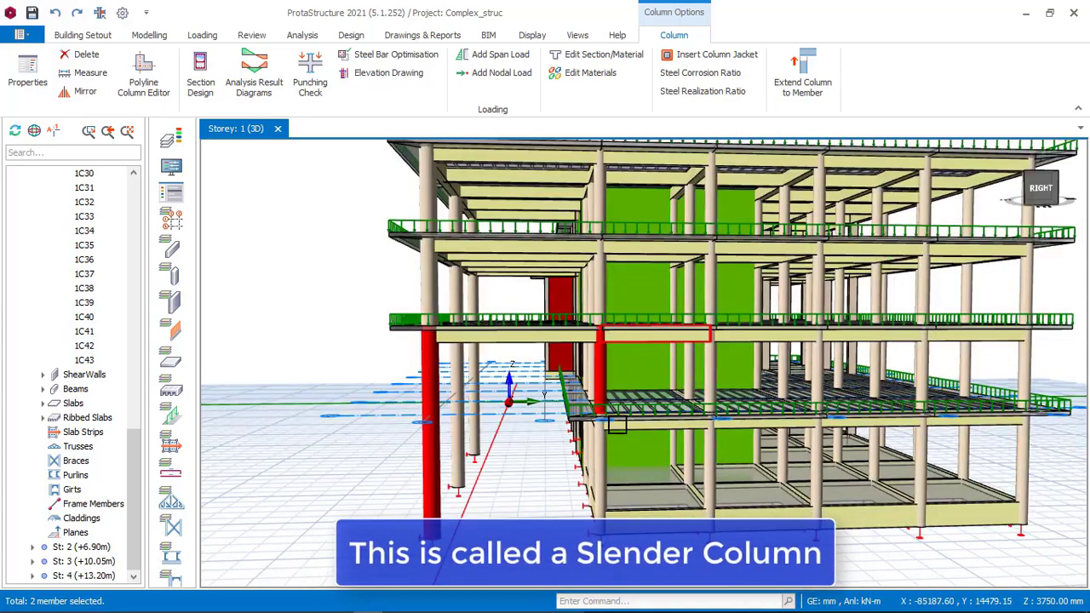
pyautogui.moveTo(449, 341)
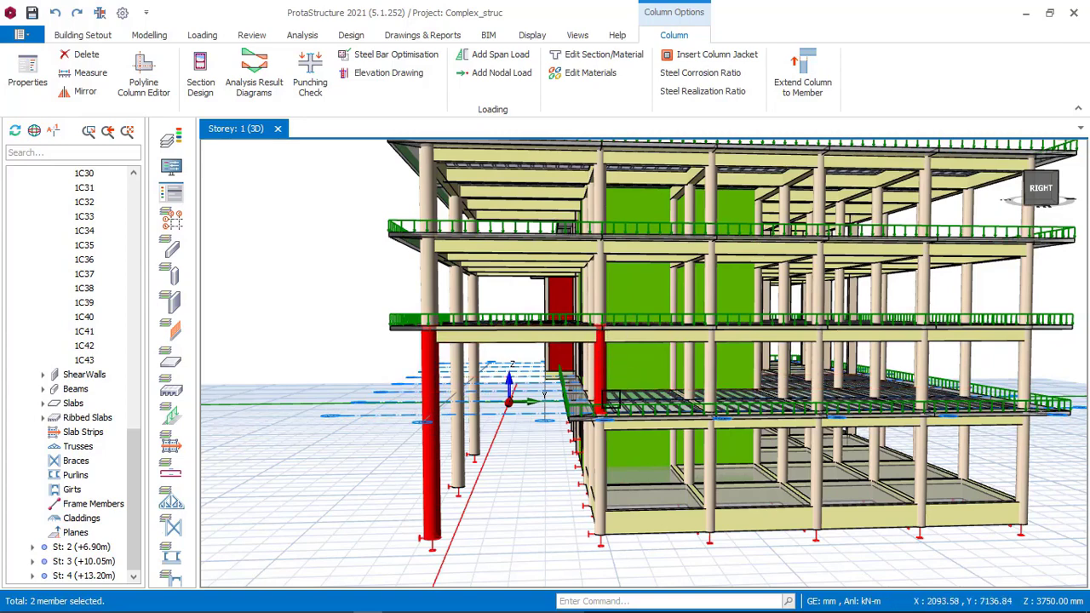
pyautogui.scroll(-2, 613, 372)
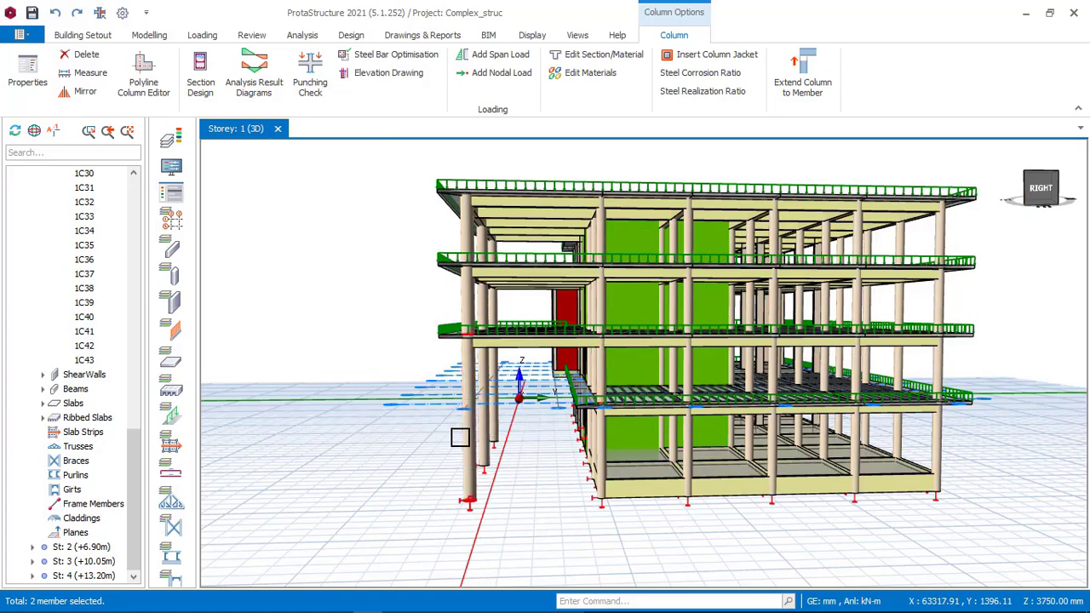
pyautogui.press('Escape')
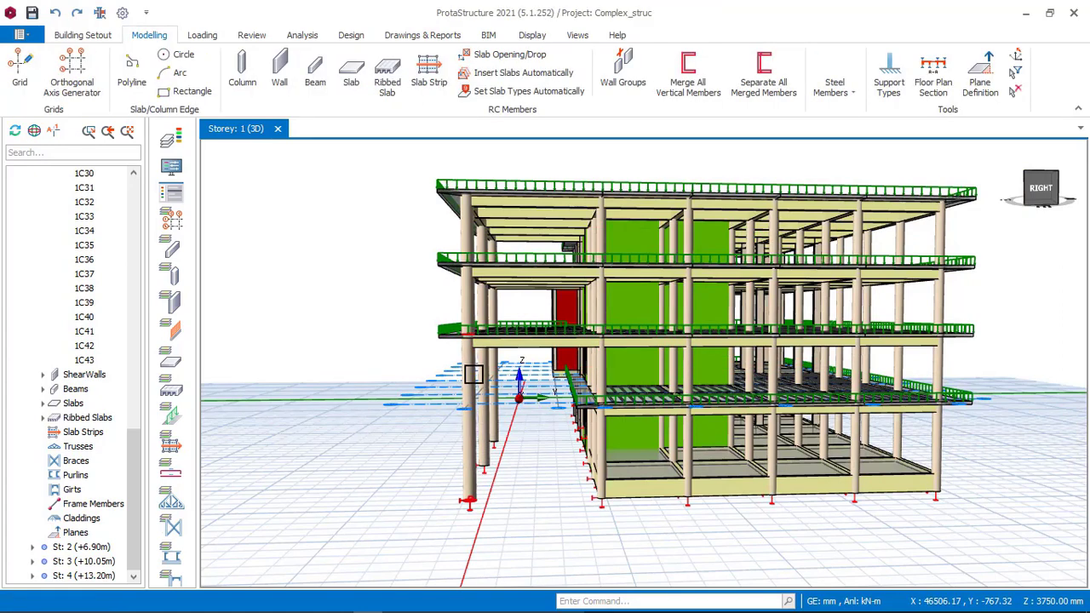
# Delete the two-storey circular column 2C47 at the corner of the overhang.
pyautogui.moveTo(476, 437); pyautogui.dragTo(617, 457, button='middle')
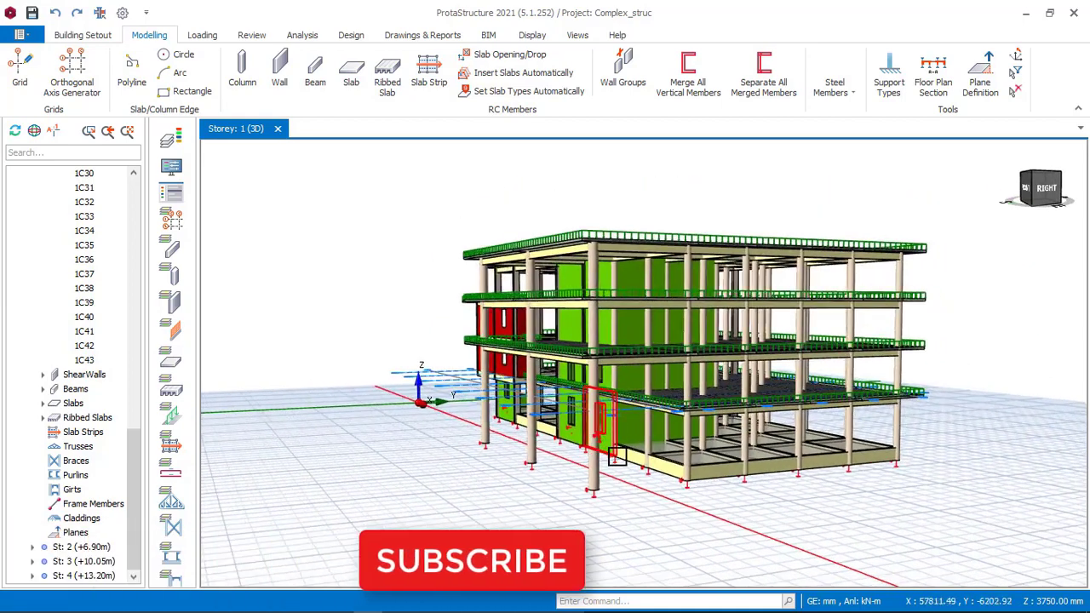
pyautogui.scroll(3, 617, 458)
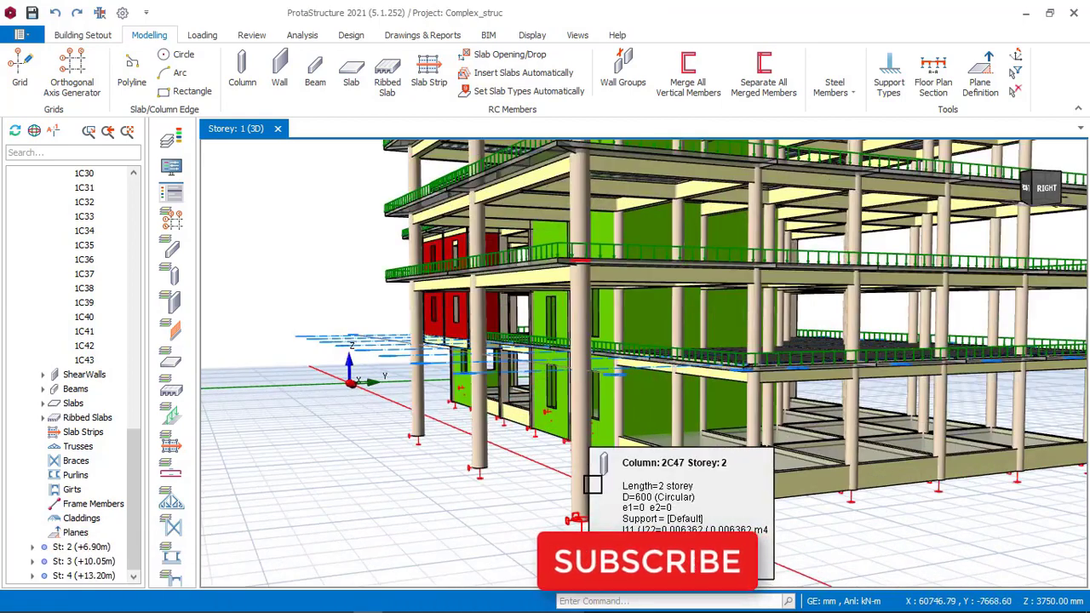
pyautogui.click(593, 484)
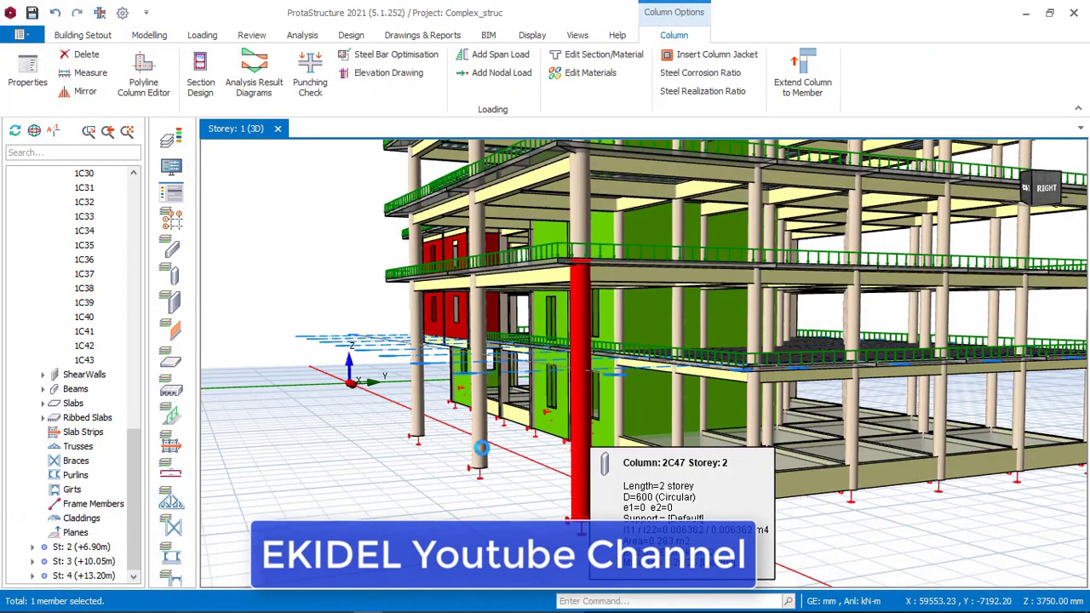
pyautogui.press('Delete')
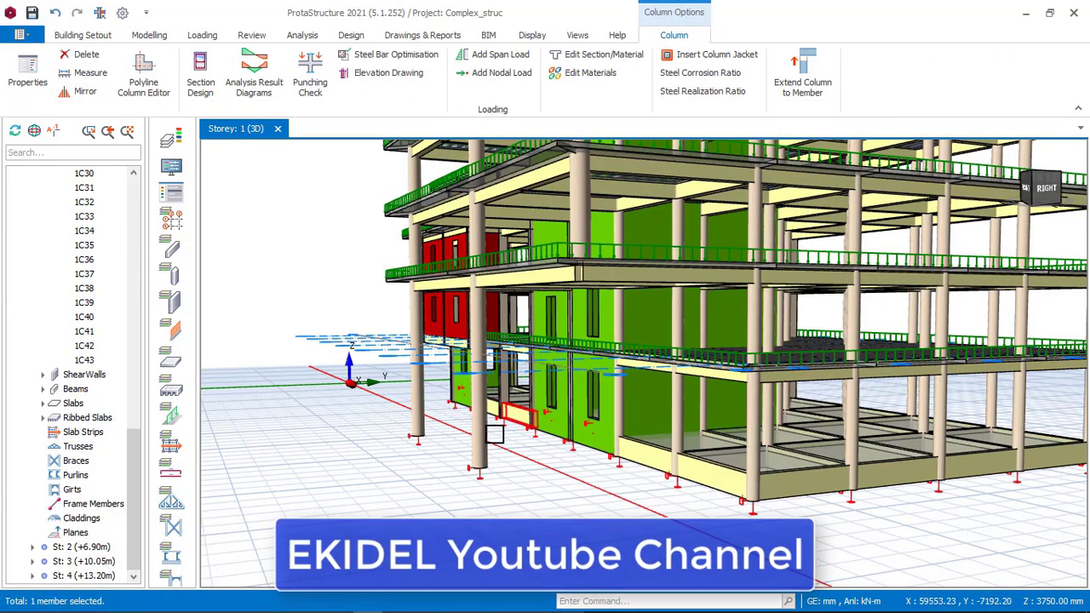
# Delete the two remaining two-storey slender columns along the overhang edge.
pyautogui.click(483, 438)
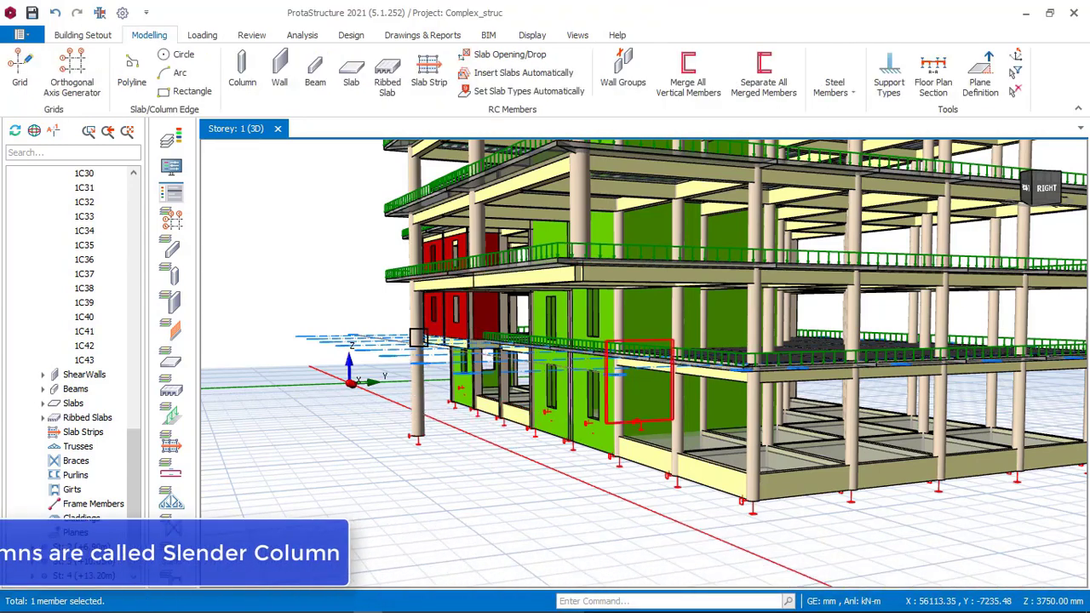
pyautogui.click(418, 411)
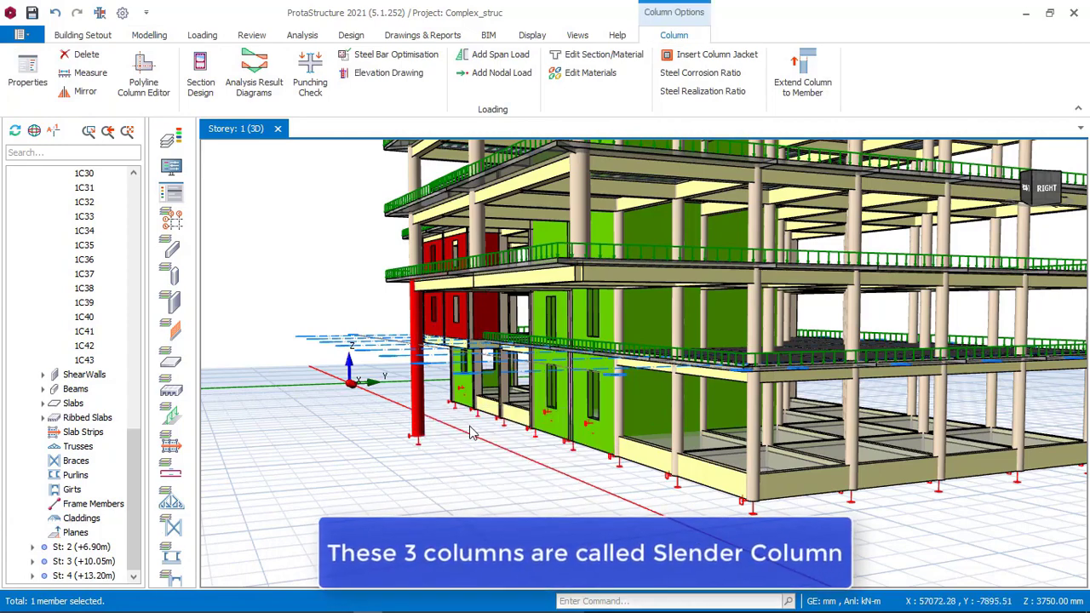
pyautogui.press('Escape')
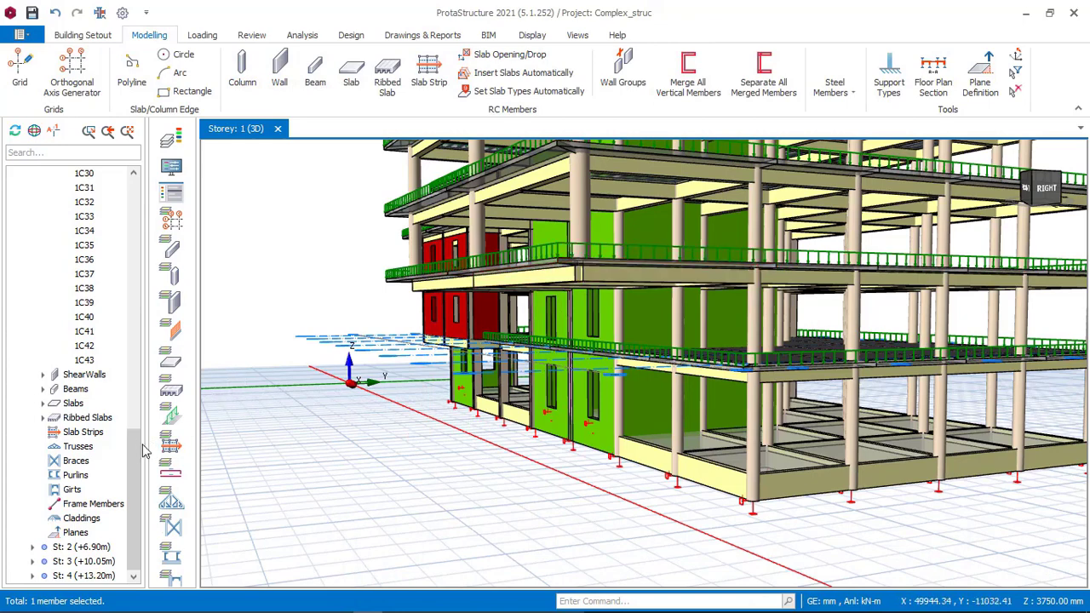
# Make Storey 2 the active storey and insert a 600 mm circular column, 1 storey long, at axis intersection G/8 on the overhang corner.
pyautogui.click(71, 550)
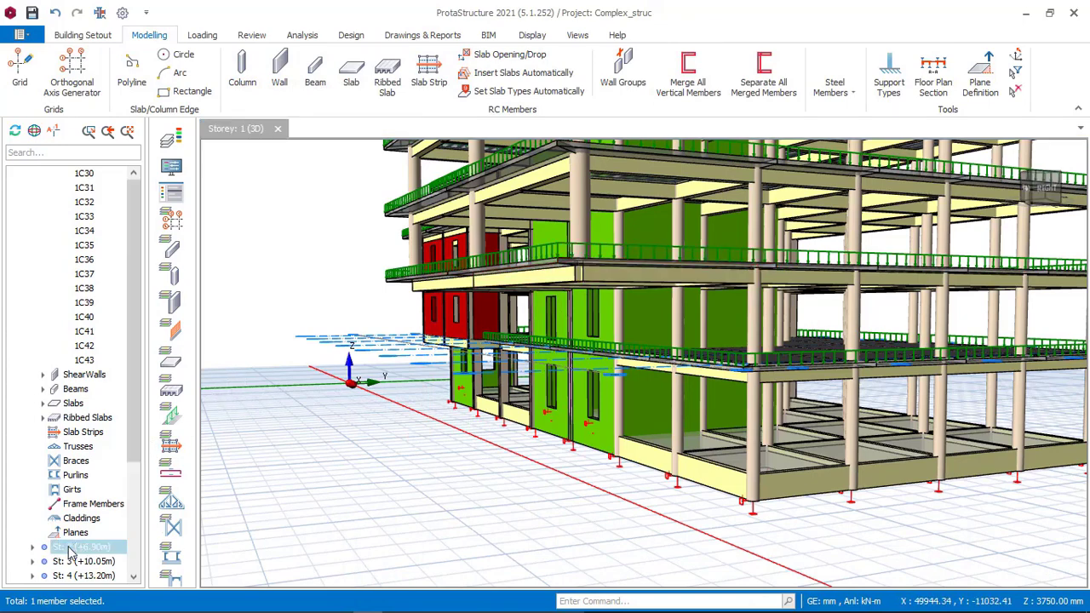
pyautogui.doubleClick(71, 549)
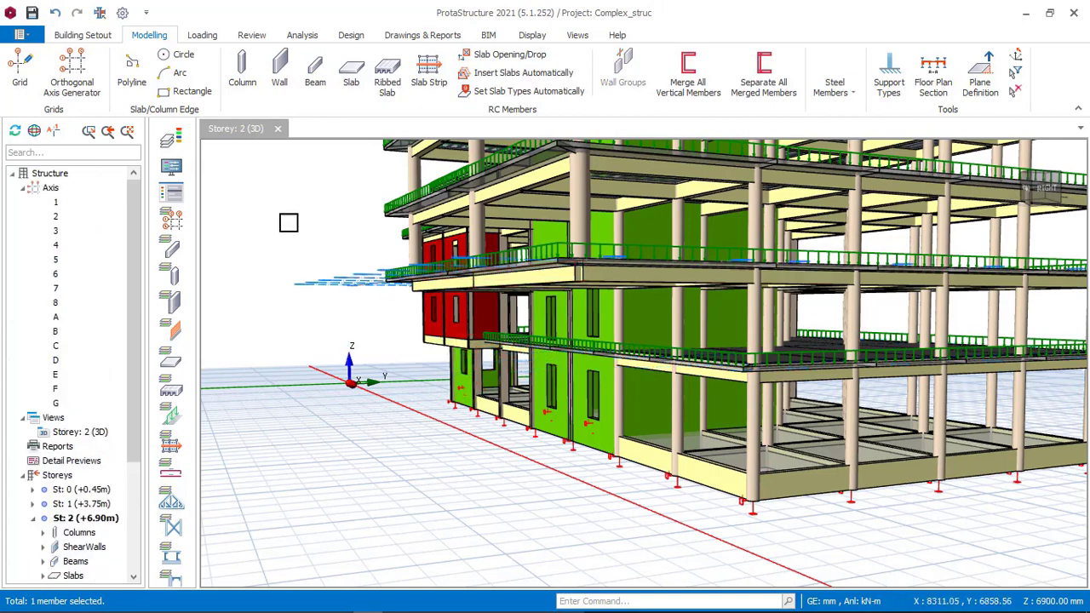
pyautogui.click(245, 75)
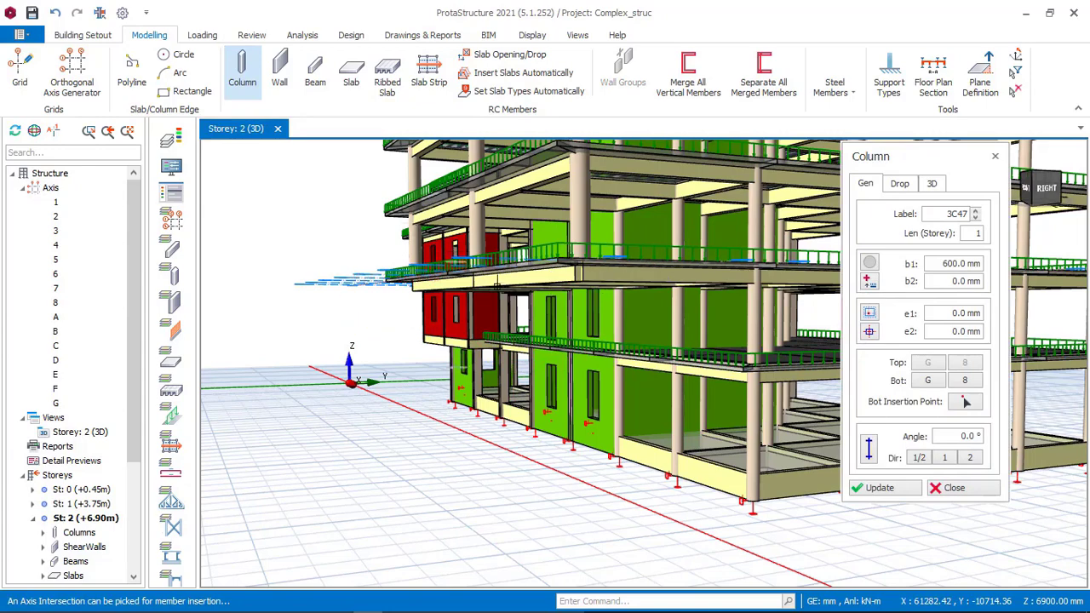
pyautogui.moveTo(540, 281); pyautogui.dragTo(540, 299, button='middle')
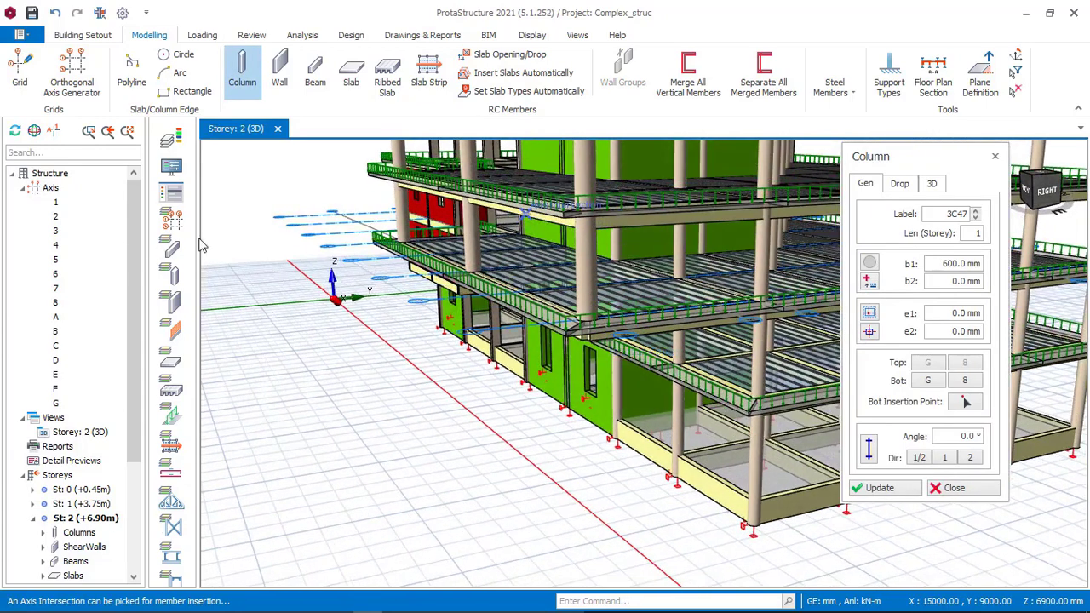
pyautogui.scroll(3, 579, 317)
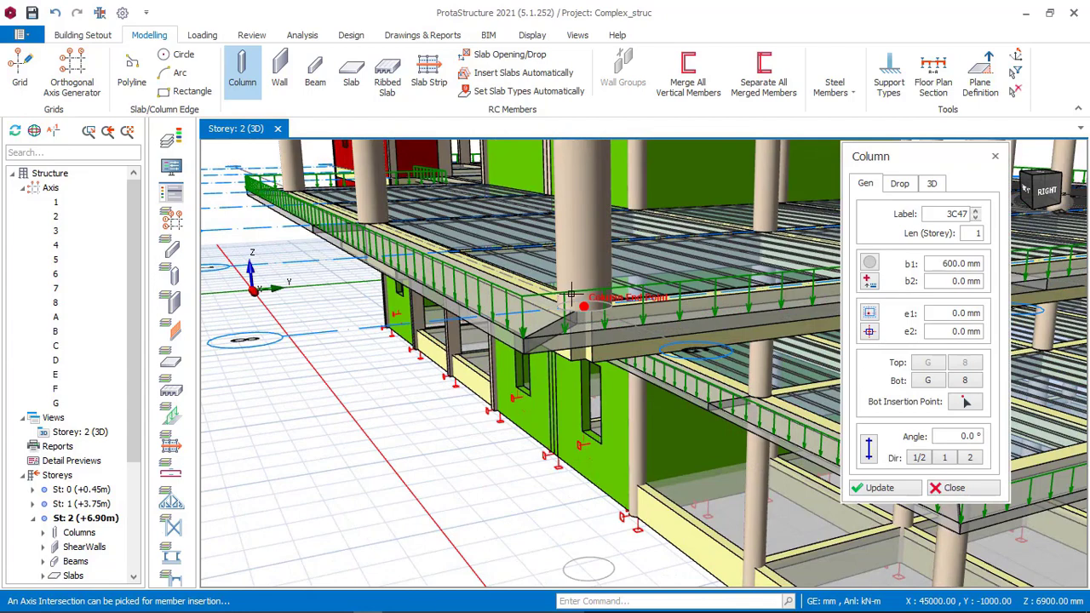
pyautogui.click(560, 312)
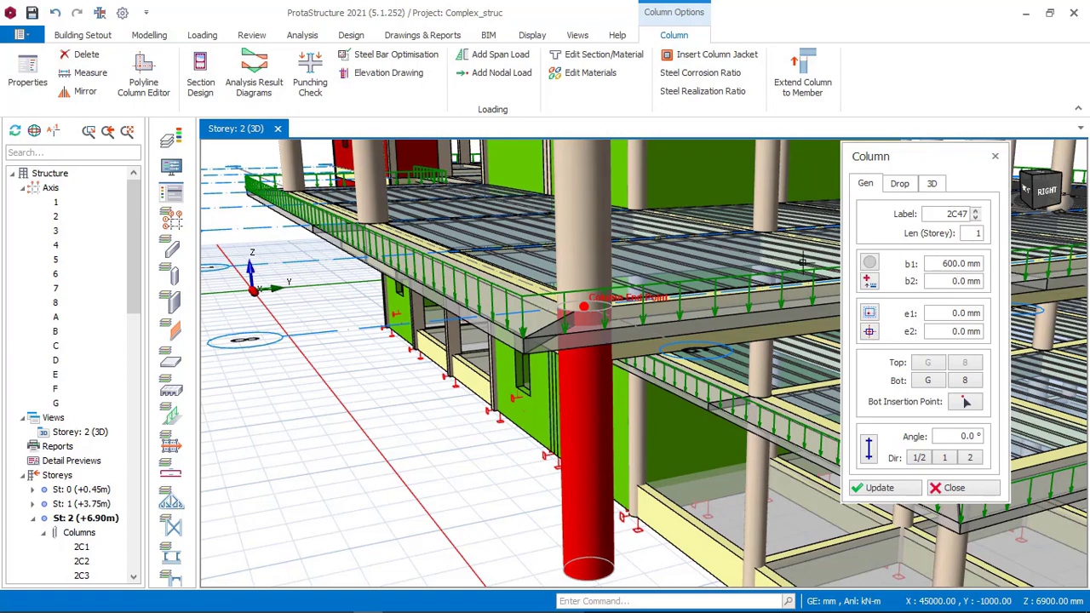
# Inspect the new corner column from several sides to see how far its lower end reaches towards the ground.
pyautogui.keyDown('shift'); pyautogui.moveTo(536, 272); pyautogui.dragTo(556, 292, button='middle'); pyautogui.keyUp('shift')
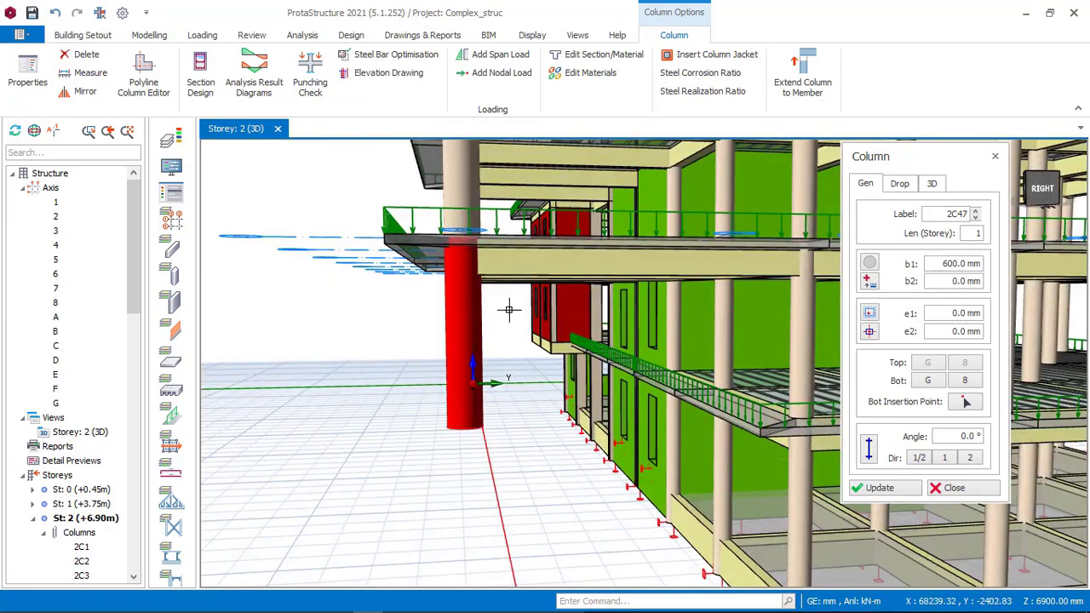
pyautogui.press('Escape')
pyautogui.scroll(-2, 484, 290)
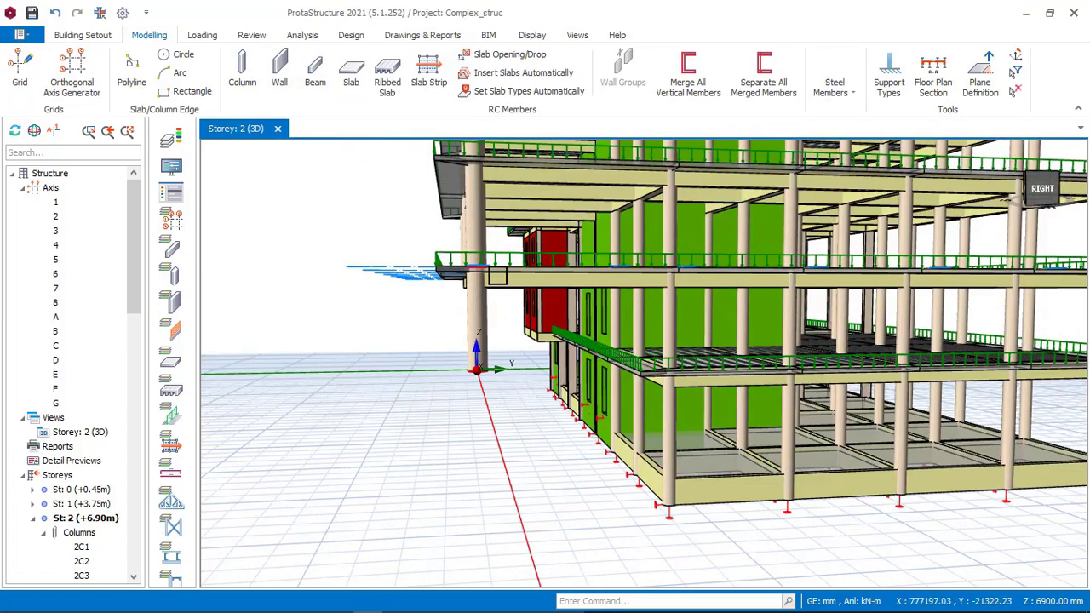
pyautogui.click(478, 343)
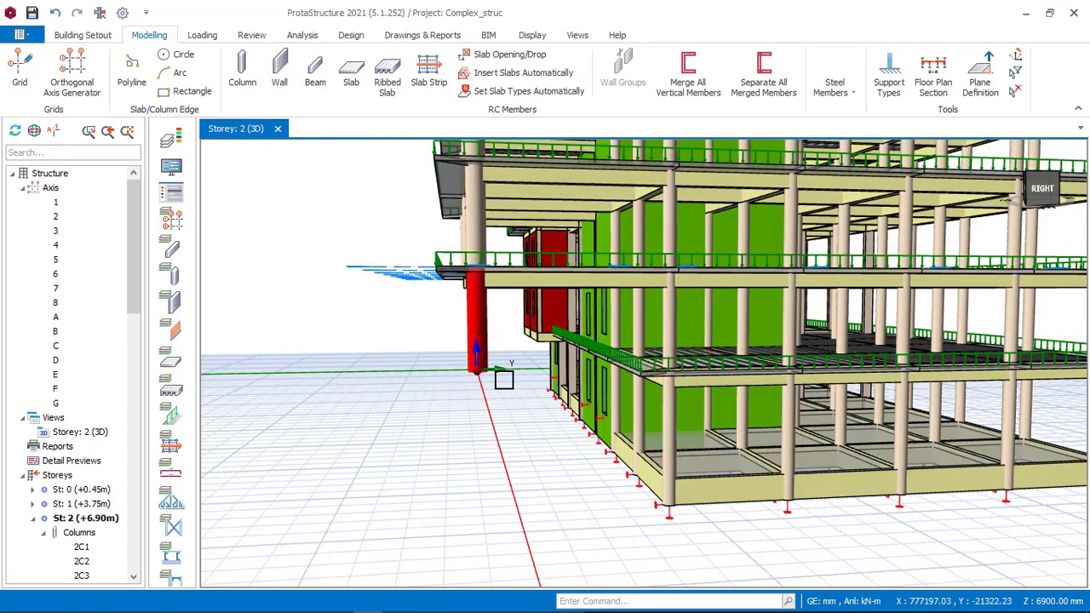
pyautogui.scroll(2, 503, 379)
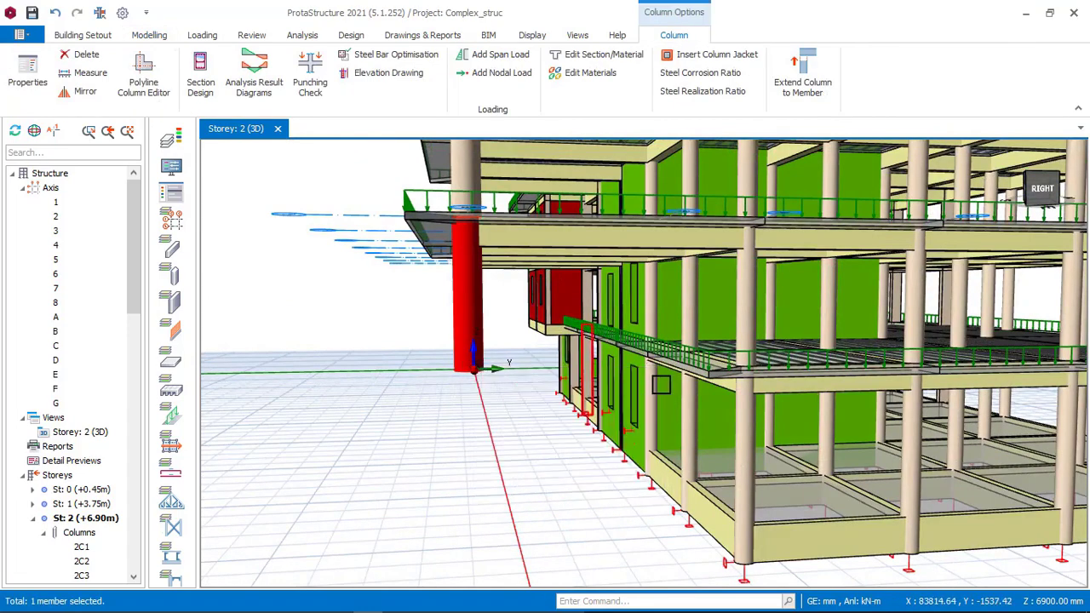
pyautogui.moveTo(486, 372)
pyautogui.mouseDown(button='middle')
pyautogui.moveTo(514, 372)
pyautogui.moveTo(491, 380)
pyautogui.moveTo(497, 349)
pyautogui.mouseUp(button='middle')
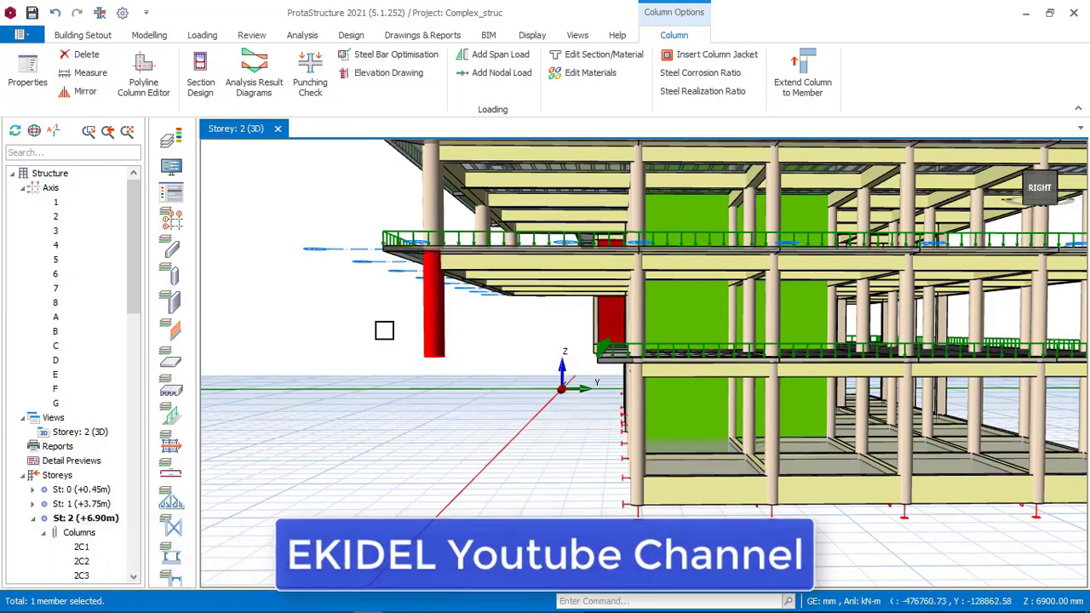
pyautogui.press('Escape')
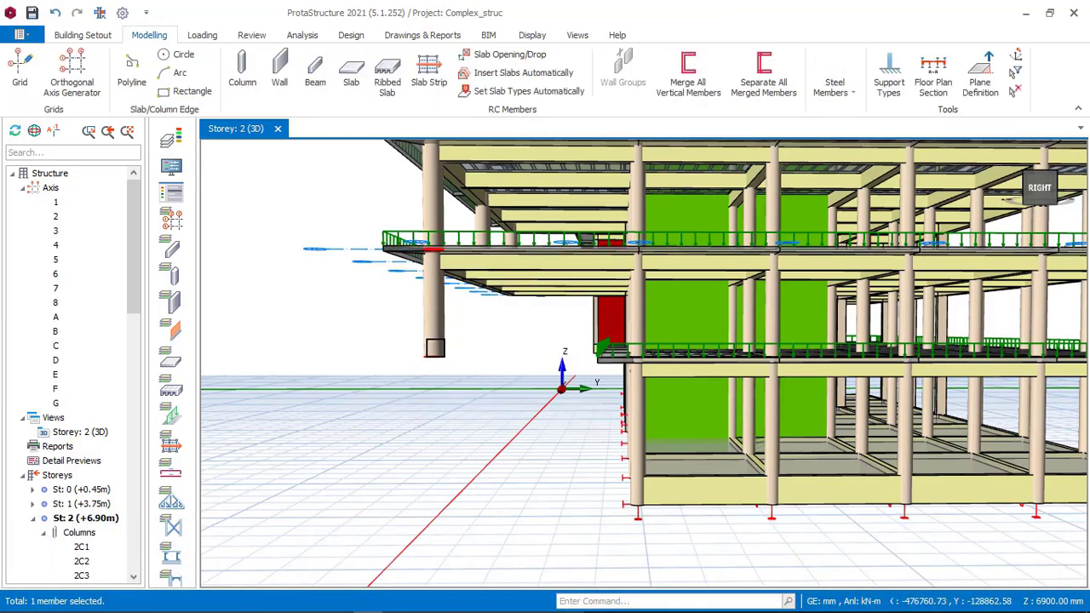
pyautogui.press('Escape')
# Set the storey length of corner column 2C47 to 2 and update it.
pyautogui.rightClick(442, 264)
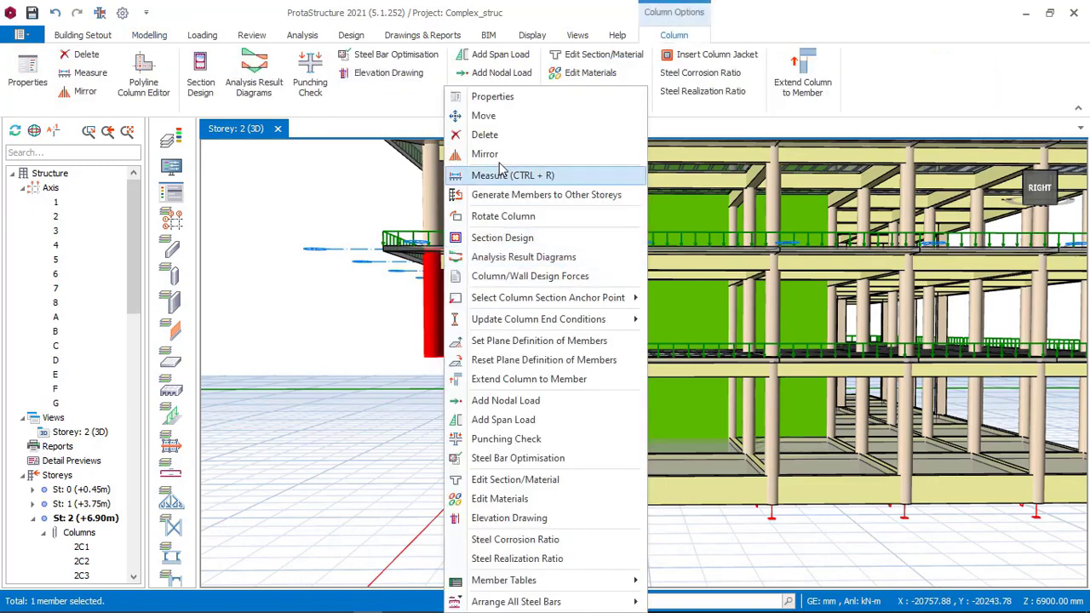
pyautogui.press('Escape')
pyautogui.doubleClick(790, 332)
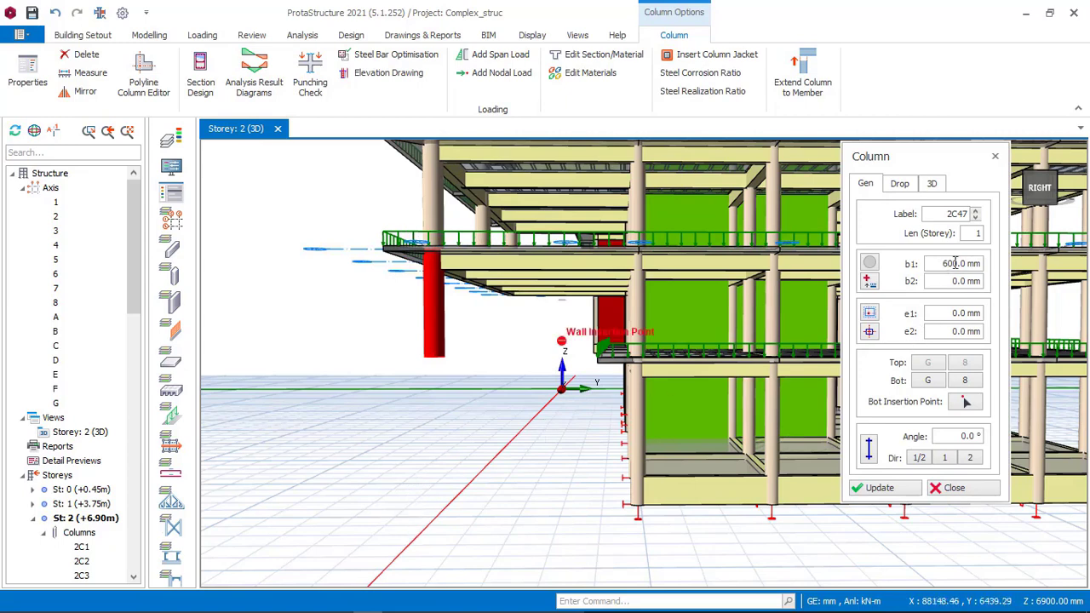
pyautogui.doubleClick(977, 233)
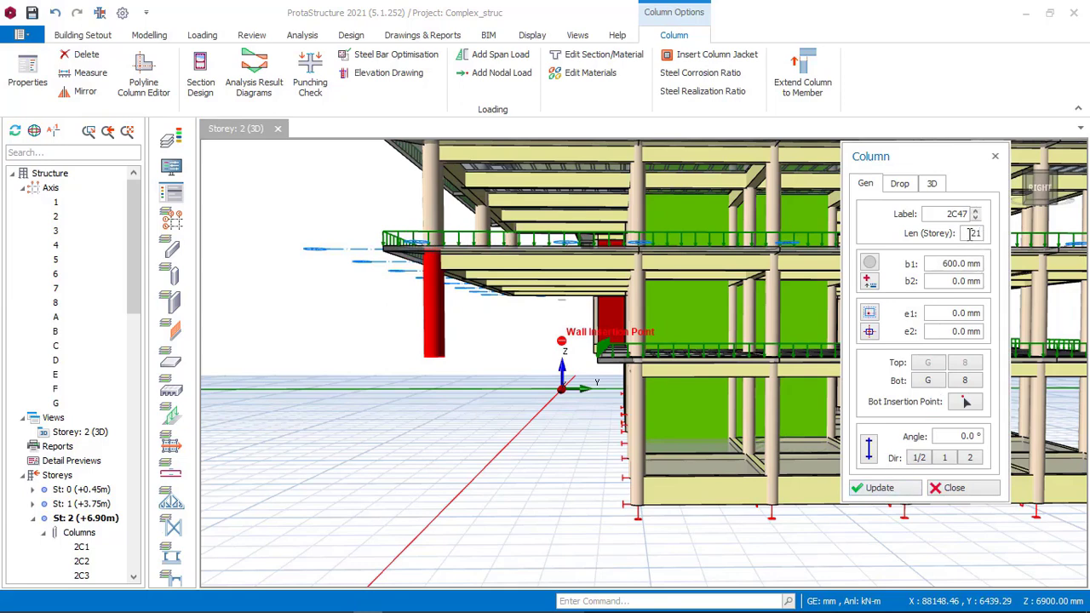
pyautogui.write('1')
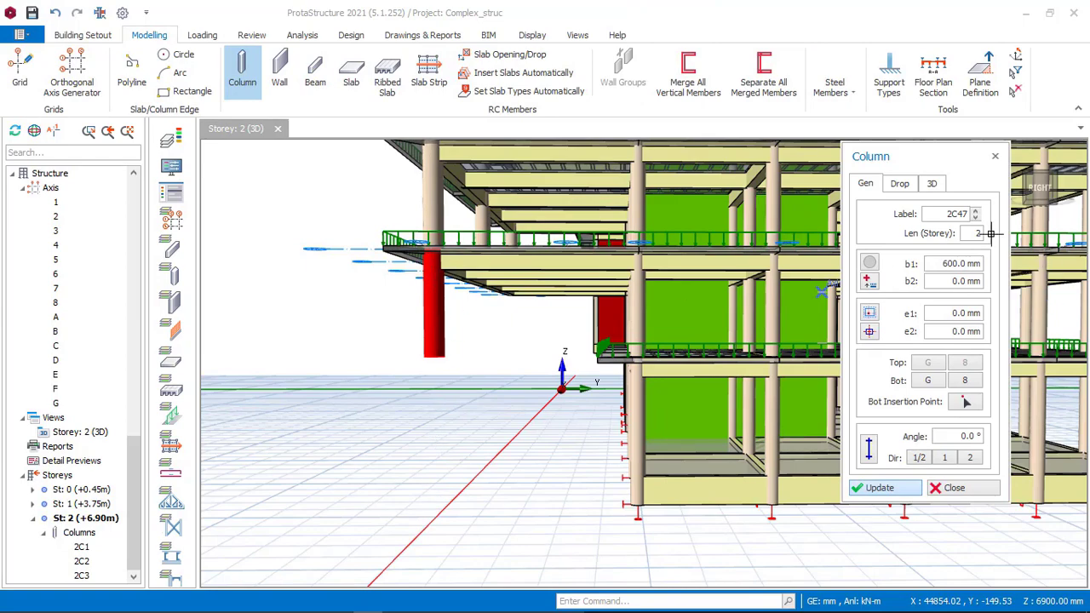
pyautogui.press('Return')
# Examine the updated corner column from its foot up to the Storey 2 slab.
pyautogui.scroll(-3, 430, 395)
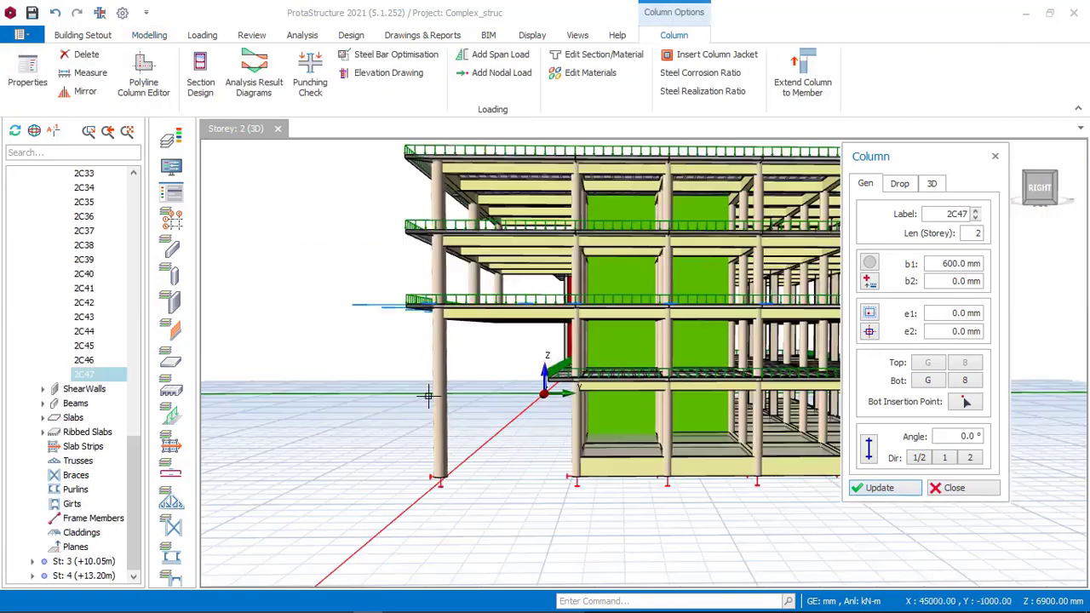
pyautogui.moveTo(466, 405); pyautogui.dragTo(424, 408, button='middle')
pyautogui.scroll(-1, 426, 400)
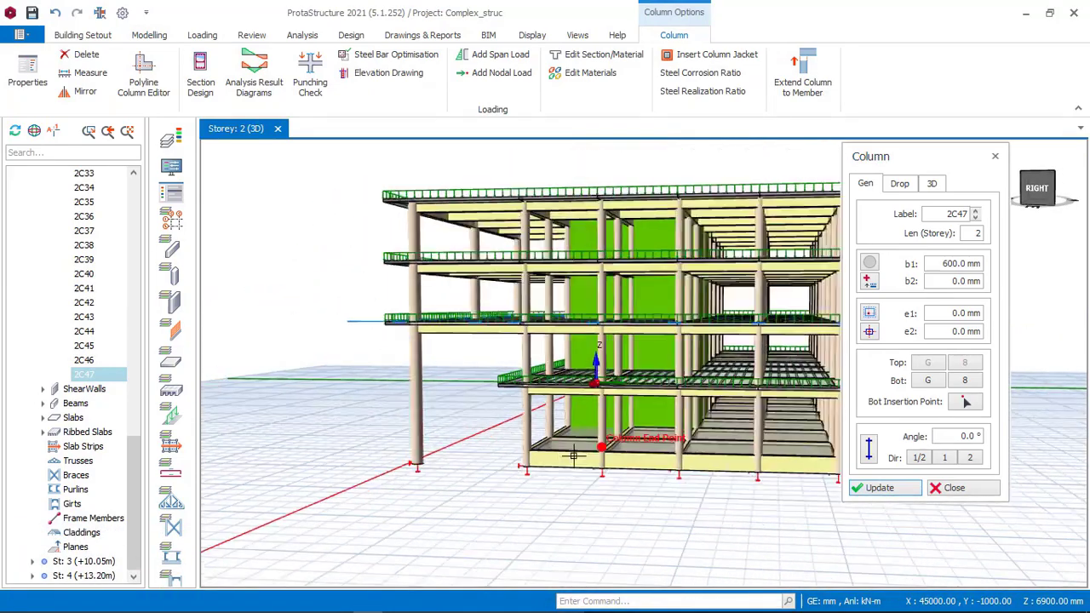
pyautogui.scroll(5, 616, 443)
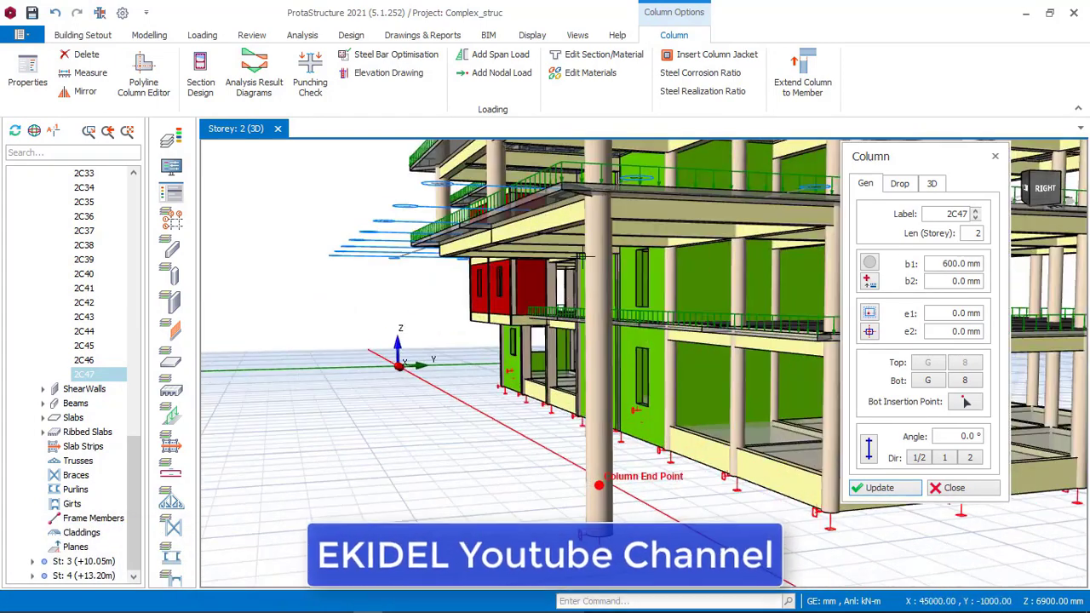
pyautogui.click(599, 485)
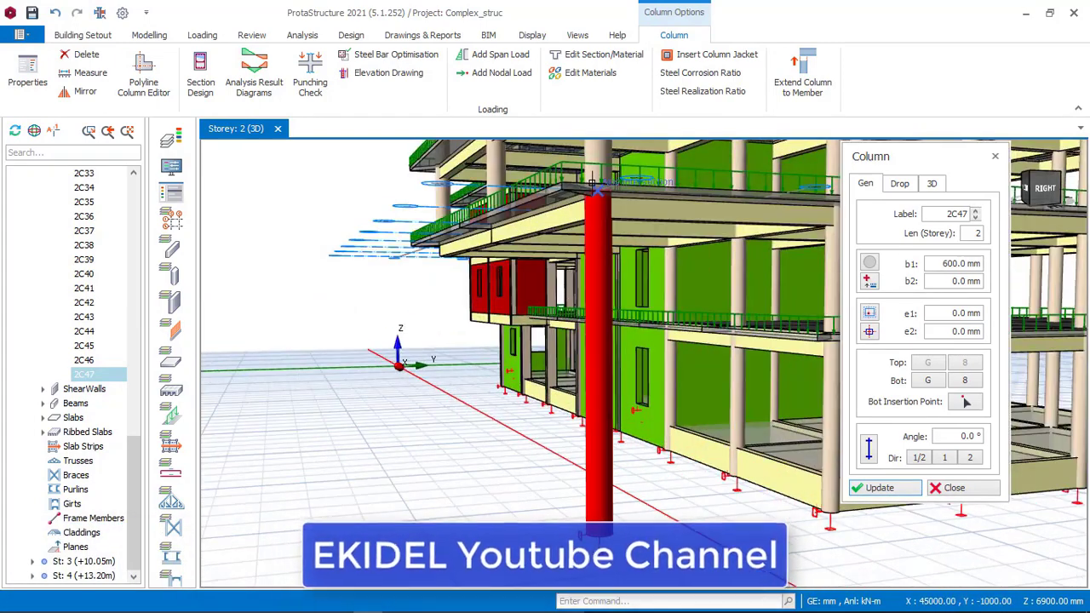
pyautogui.moveTo(581, 240); pyautogui.dragTo(594, 295, button='middle')
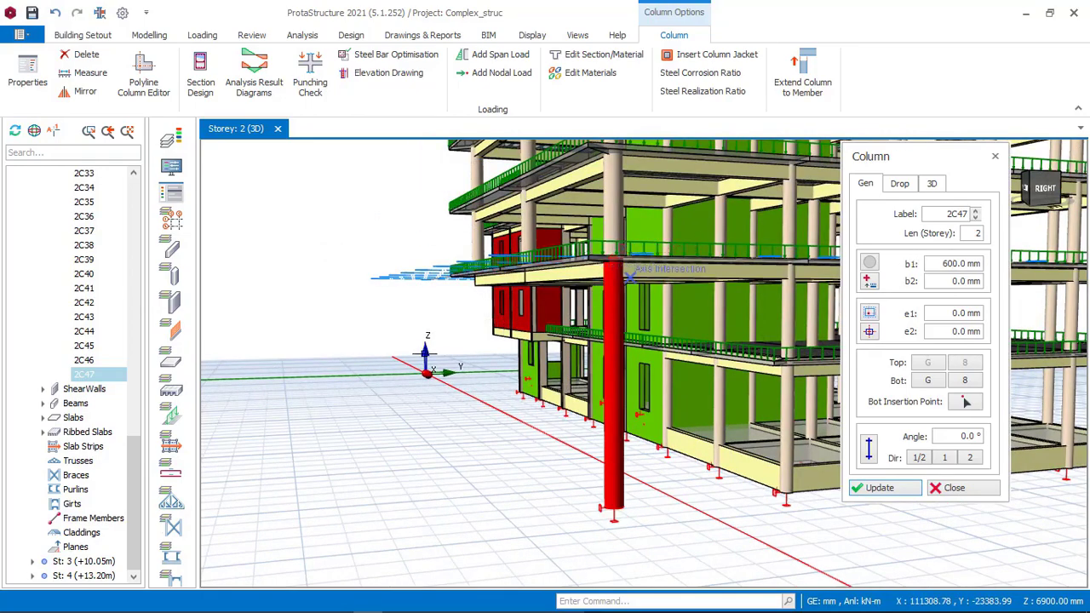
# Insert two more 600 mm circular columns, each 2 storeys long, at axis intersections G/6 and G/4 along the overhang edge.
pyautogui.moveTo(462, 309); pyautogui.dragTo(506, 339, button='middle')
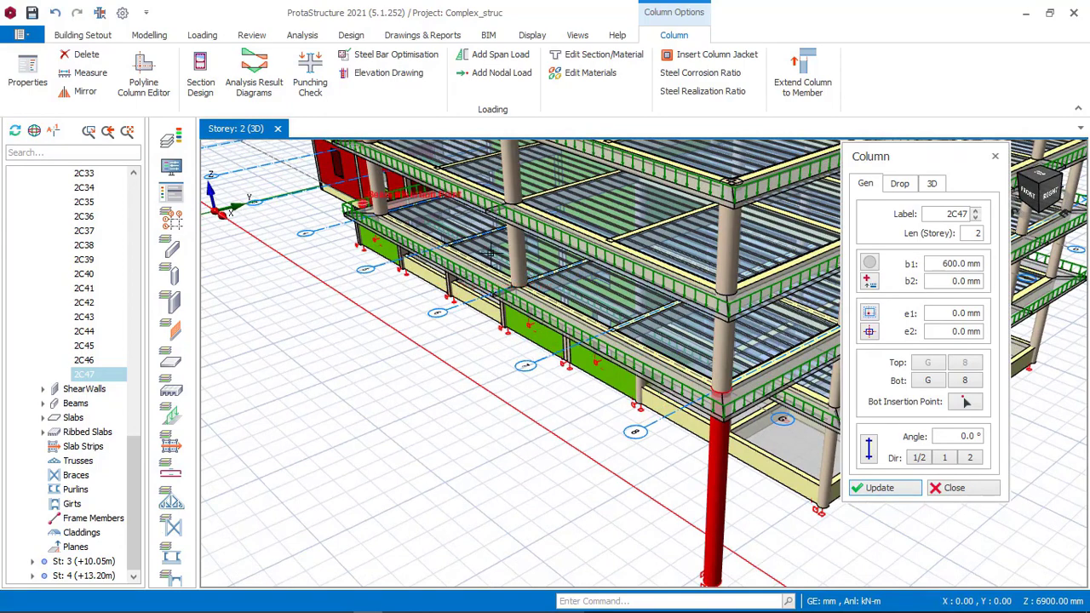
pyautogui.scroll(5, 490, 253)
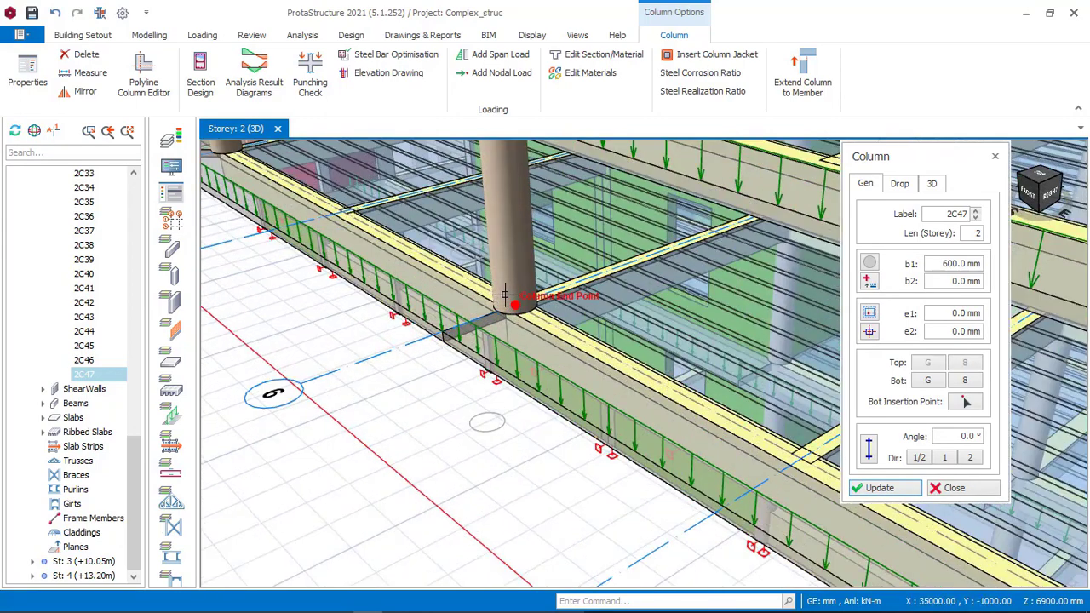
pyautogui.click(534, 325)
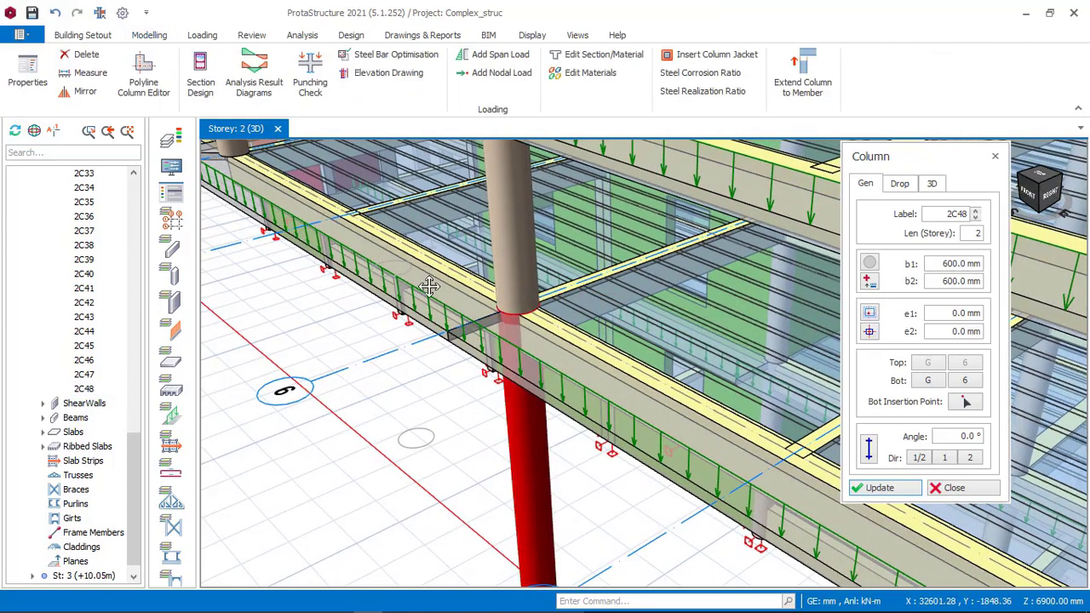
pyautogui.moveTo(415, 280); pyautogui.dragTo(421, 284, button='middle')
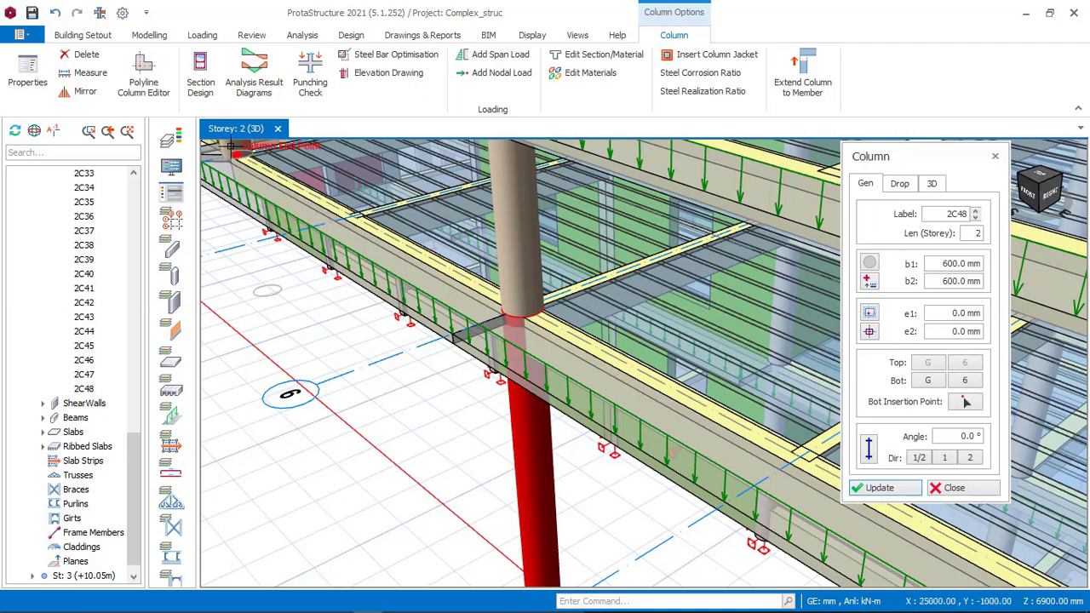
pyautogui.click(273, 232)
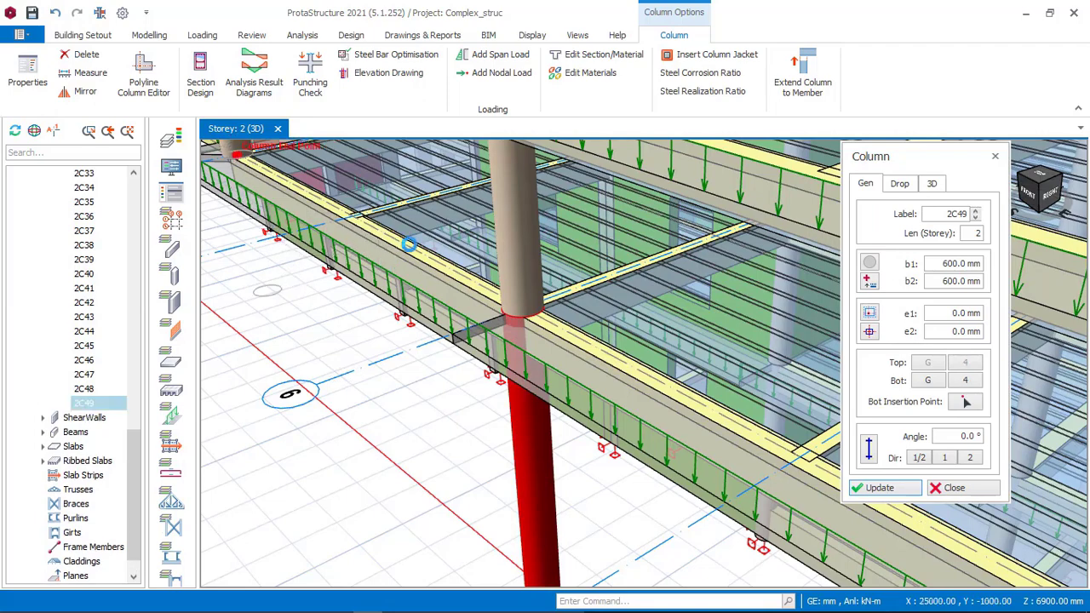
pyautogui.moveTo(321, 225); pyautogui.dragTo(342, 235, button='middle')
pyautogui.click(268, 258)
pyautogui.moveTo(329, 432); pyautogui.dragTo(648, 339, button='middle')
pyautogui.moveTo(498, 341); pyautogui.dragTo(450, 300, button='middle')
pyautogui.scroll(-2, 449, 300)
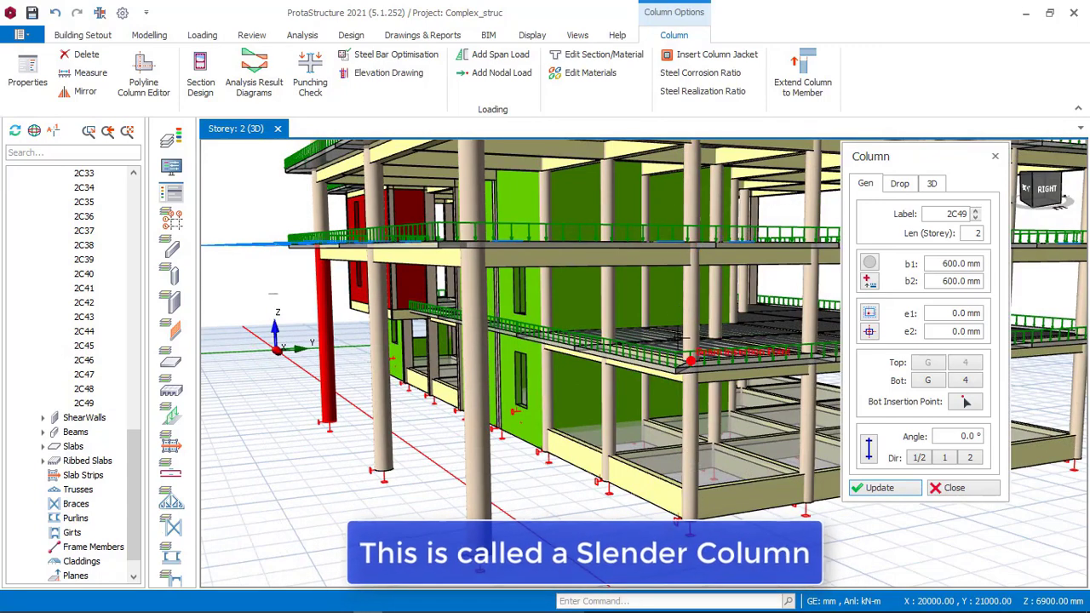
pyautogui.press('Escape')
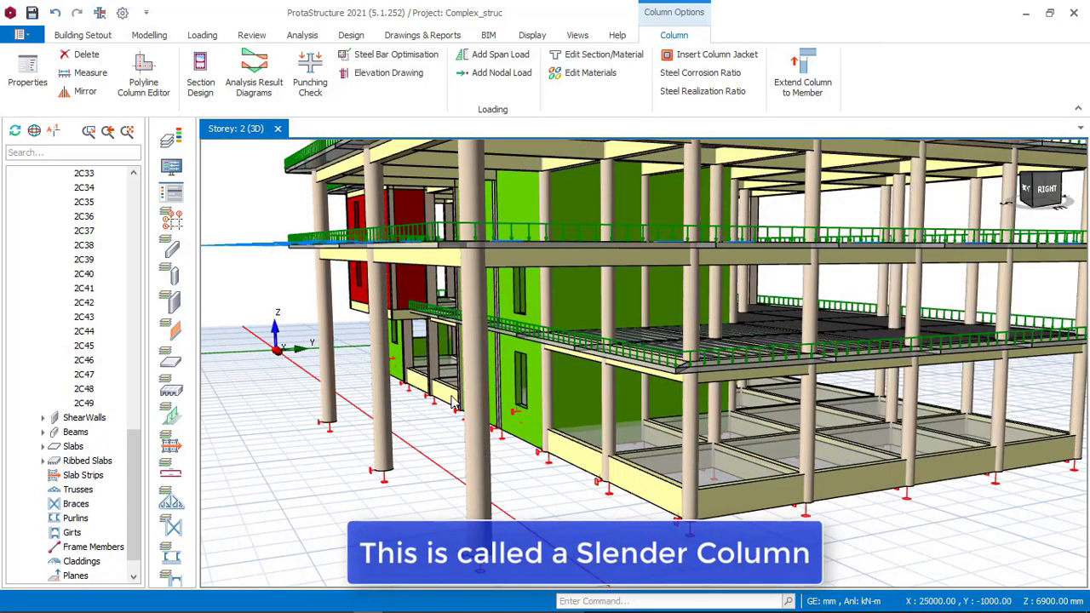
pyautogui.press('Escape')
# Examine the slender columns from both sides of the building, selecting 2C49 and corner column 2C47 to check their length.
pyautogui.scroll(-3, 443, 420)
pyautogui.moveTo(443, 420); pyautogui.dragTo(669, 380, button='middle')
pyautogui.scroll(3, 673, 376)
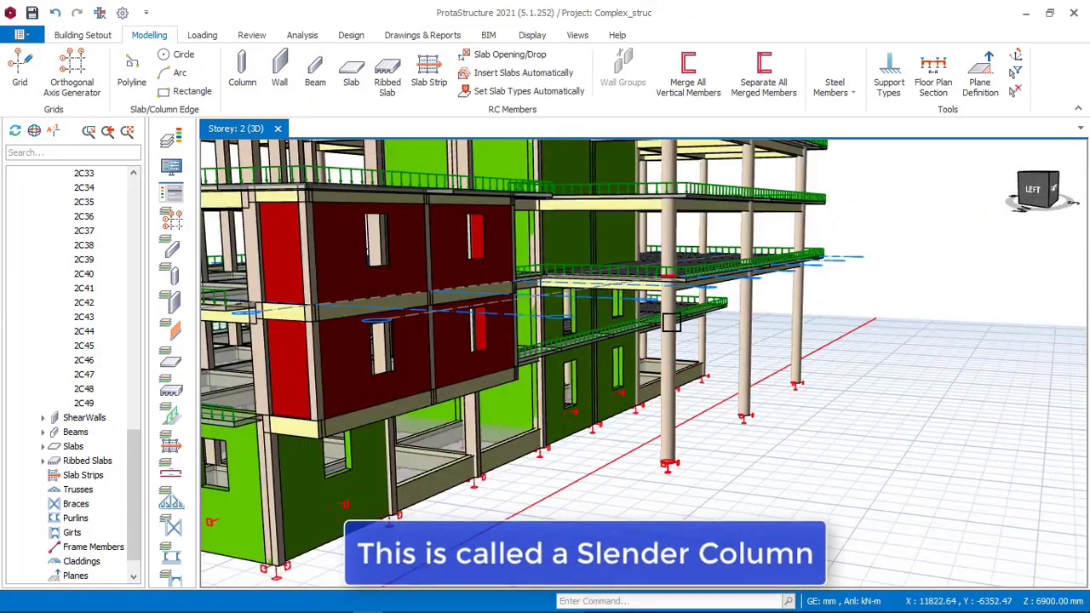
pyautogui.moveTo(655, 397); pyautogui.dragTo(682, 372, button='middle')
pyautogui.click(632, 375)
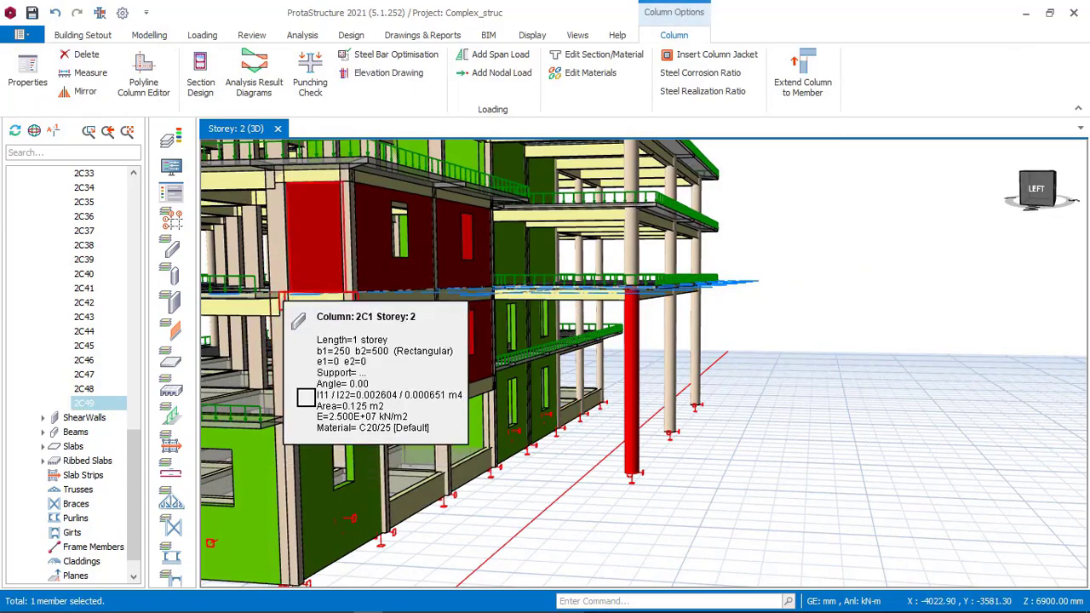
pyautogui.moveTo(722, 389); pyautogui.dragTo(694, 337, button='middle')
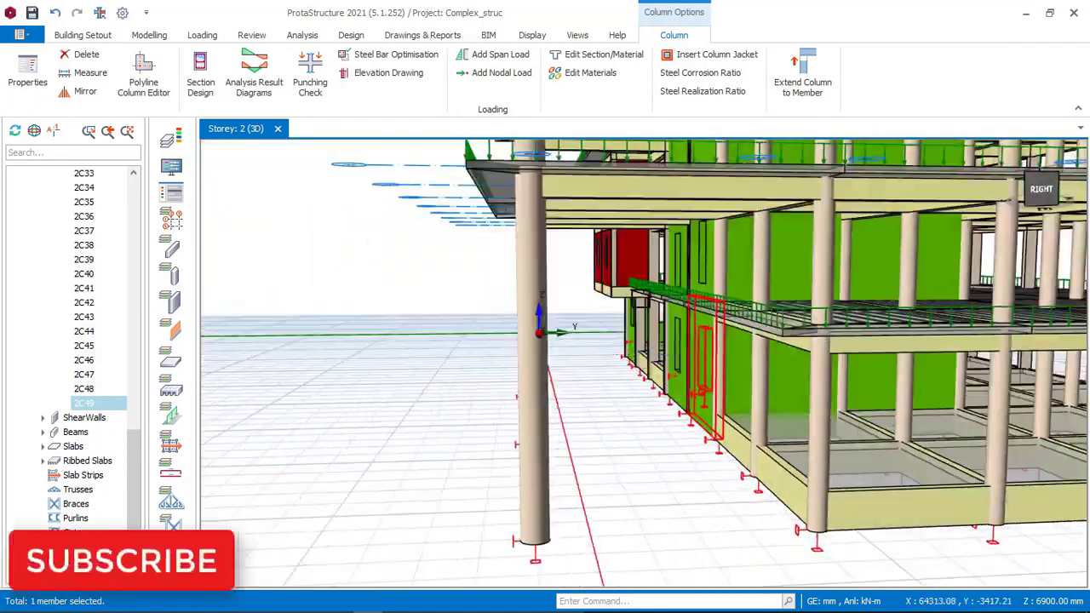
pyautogui.click(537, 302)
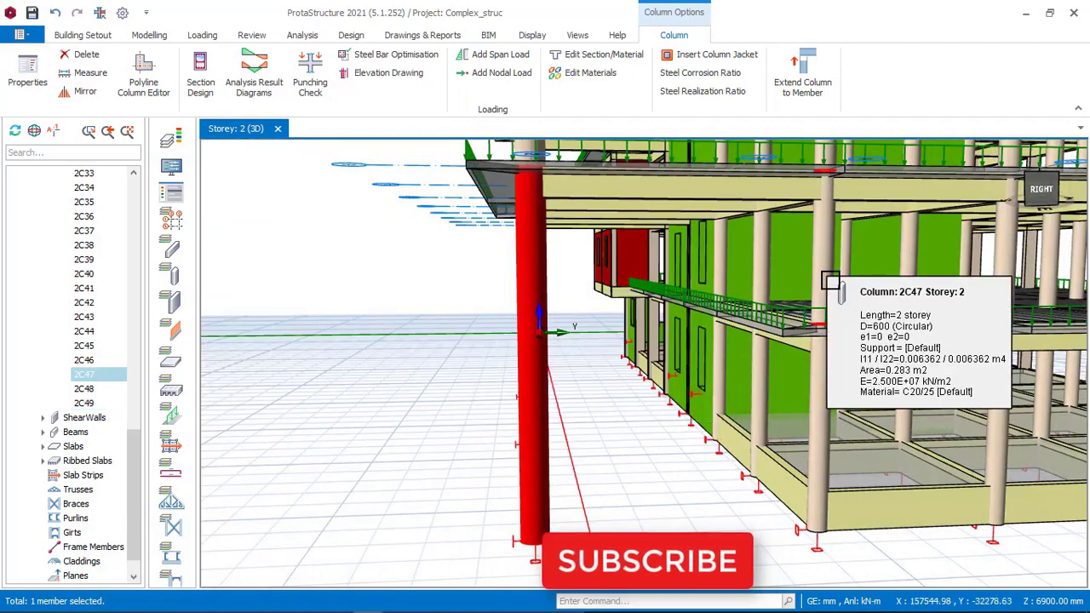
# Compare a regular column under the Storey 2 slab with the slender corner column 2C47, selecting each and inspecting the corner from several angles.
pyautogui.click(826, 286)
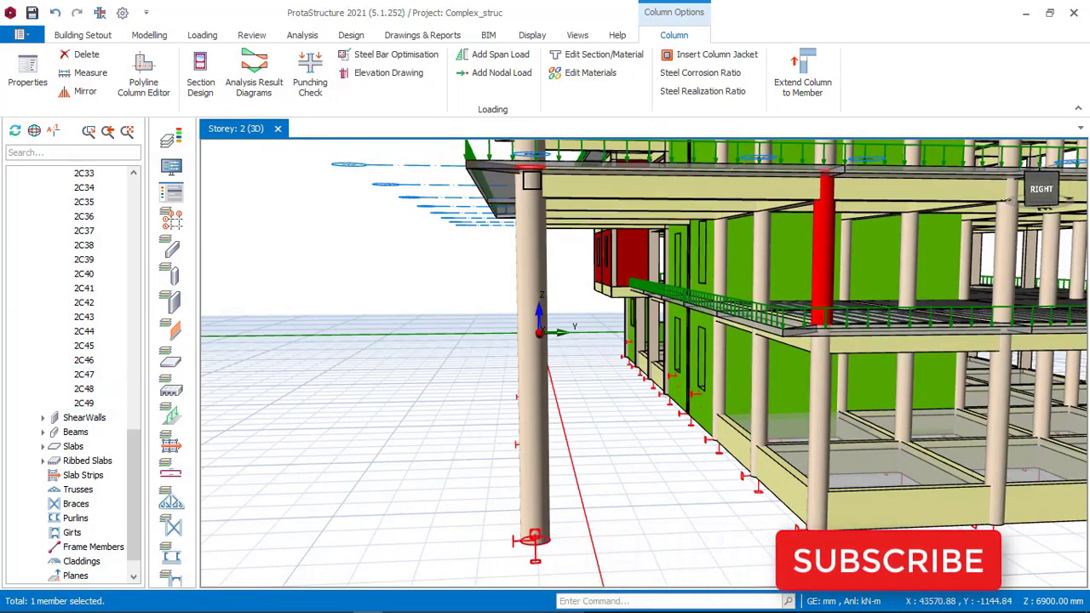
pyautogui.moveTo(498, 320); pyautogui.dragTo(549, 238, button='middle')
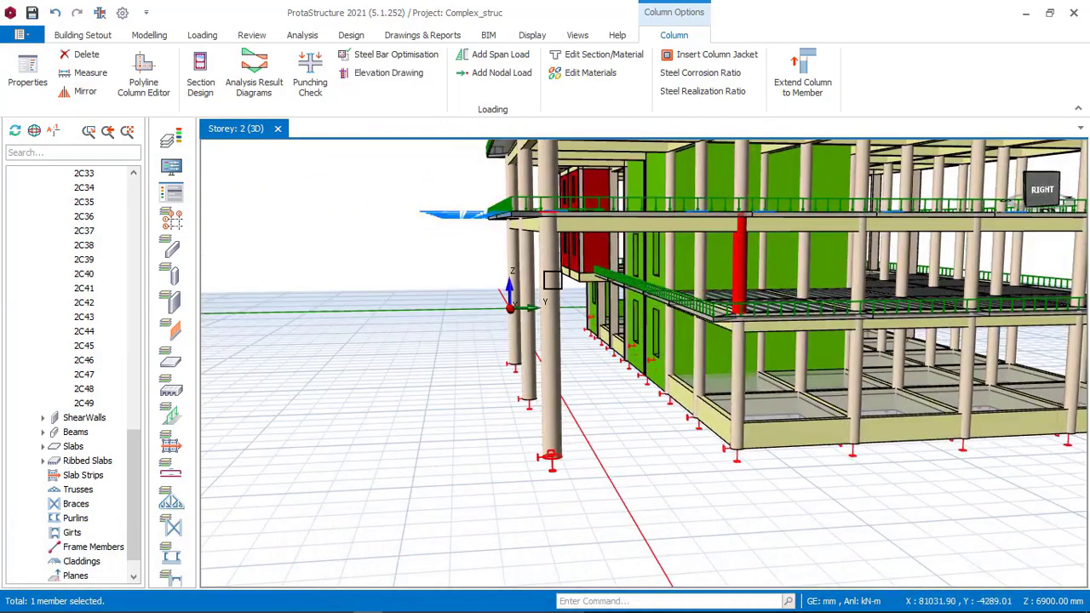
pyautogui.click(550, 425)
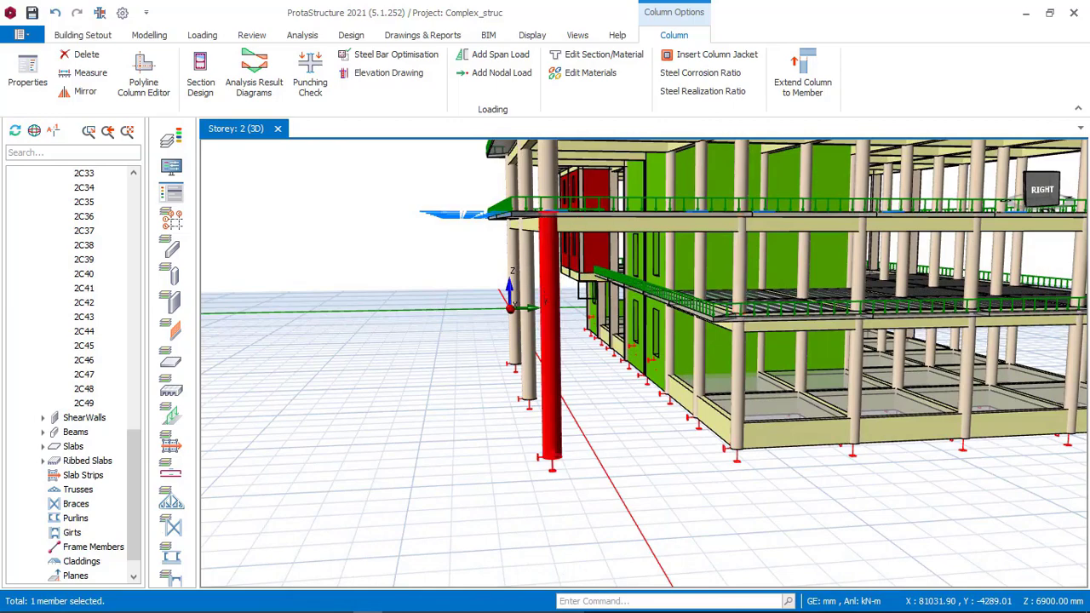
pyautogui.moveTo(593, 302); pyautogui.dragTo(573, 286, button='middle')
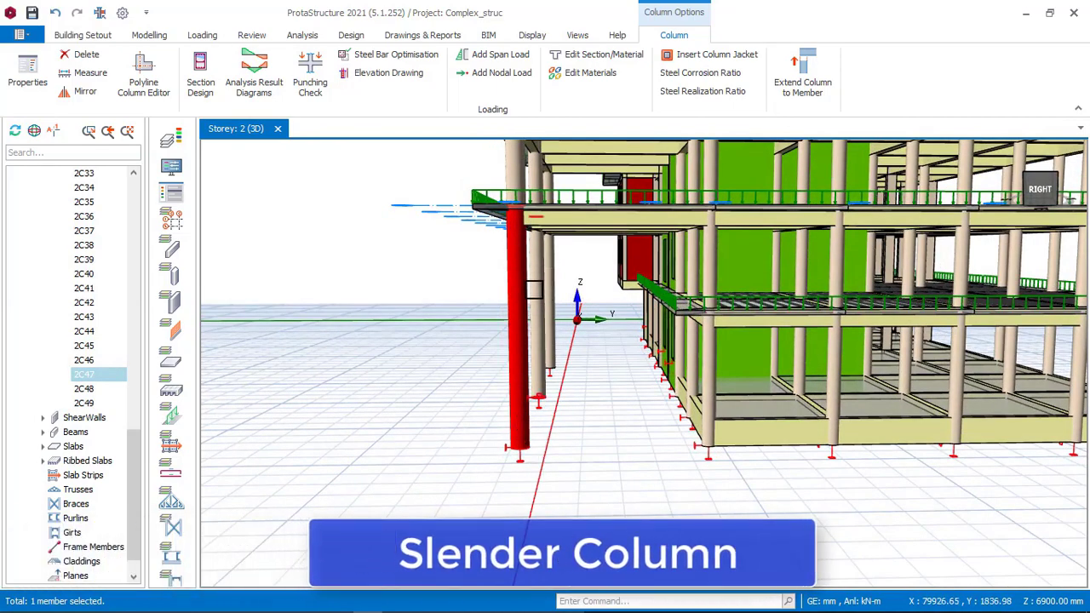
pyautogui.moveTo(558, 313); pyautogui.dragTo(563, 262, button='middle')
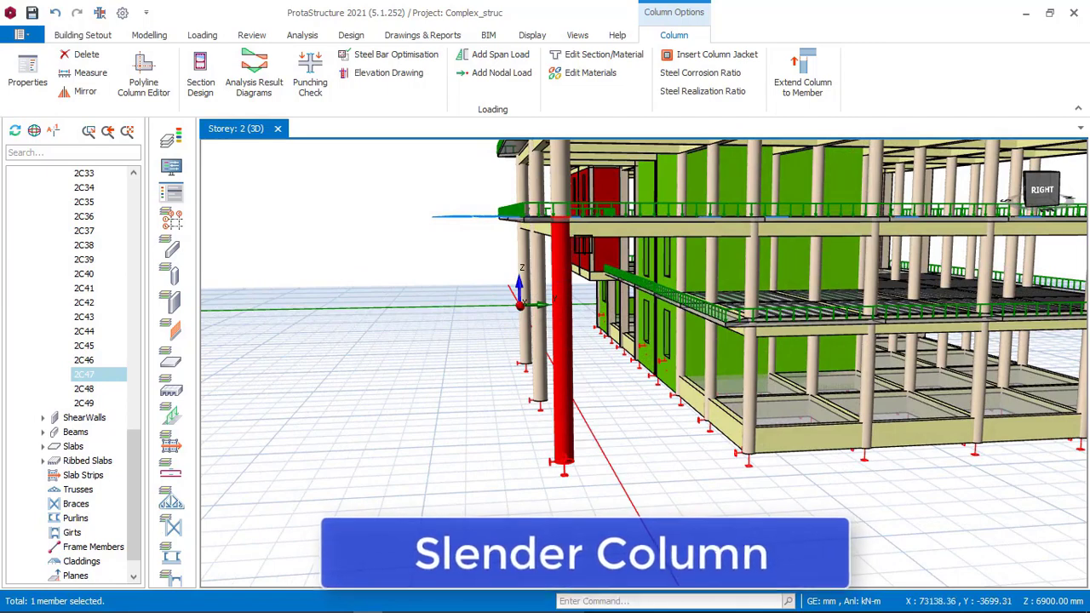
pyautogui.moveTo(559, 382); pyautogui.dragTo(548, 383, button='middle')
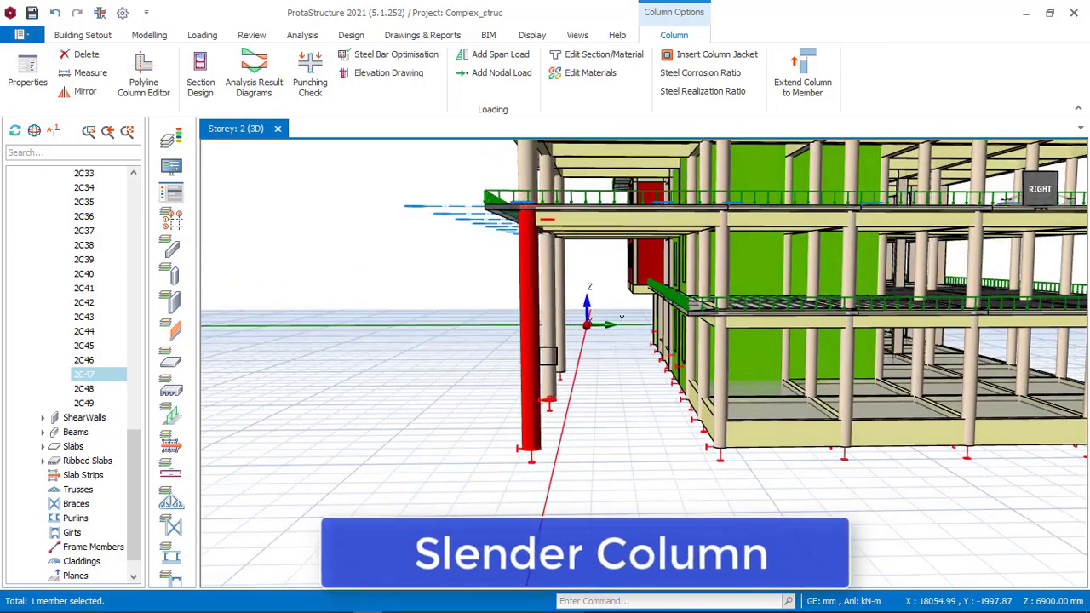
pyautogui.moveTo(544, 334); pyautogui.dragTo(624, 342, button='middle')
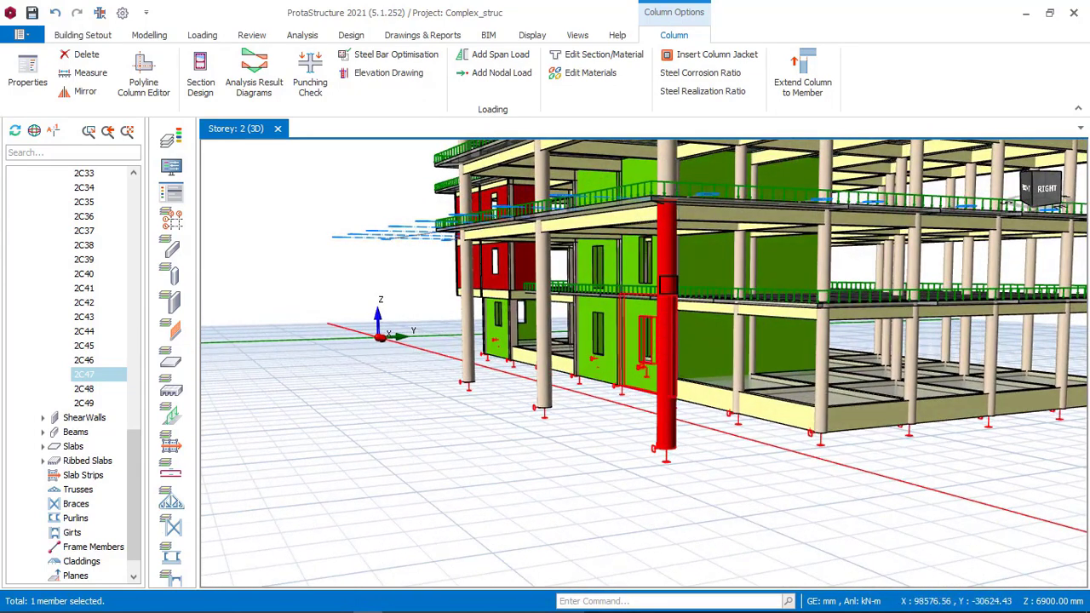
pyautogui.moveTo(707, 322); pyautogui.dragTo(552, 293, button='middle')
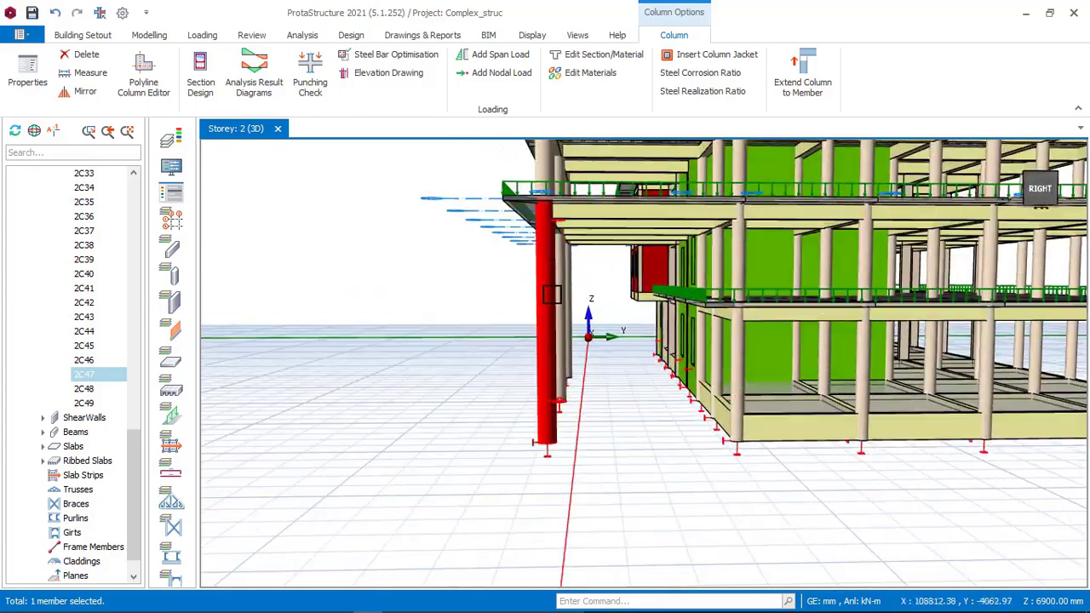
pyautogui.moveTo(770, 321); pyautogui.dragTo(746, 323, button='middle')
# Examine the whole building with the row of slender columns supporting the overhang, from the full height down to the column feet.
pyautogui.scroll(-3, 747, 324)
pyautogui.moveTo(591, 317); pyautogui.dragTo(663, 356, button='middle')
pyautogui.moveTo(603, 252); pyautogui.dragTo(596, 399, button='middle')
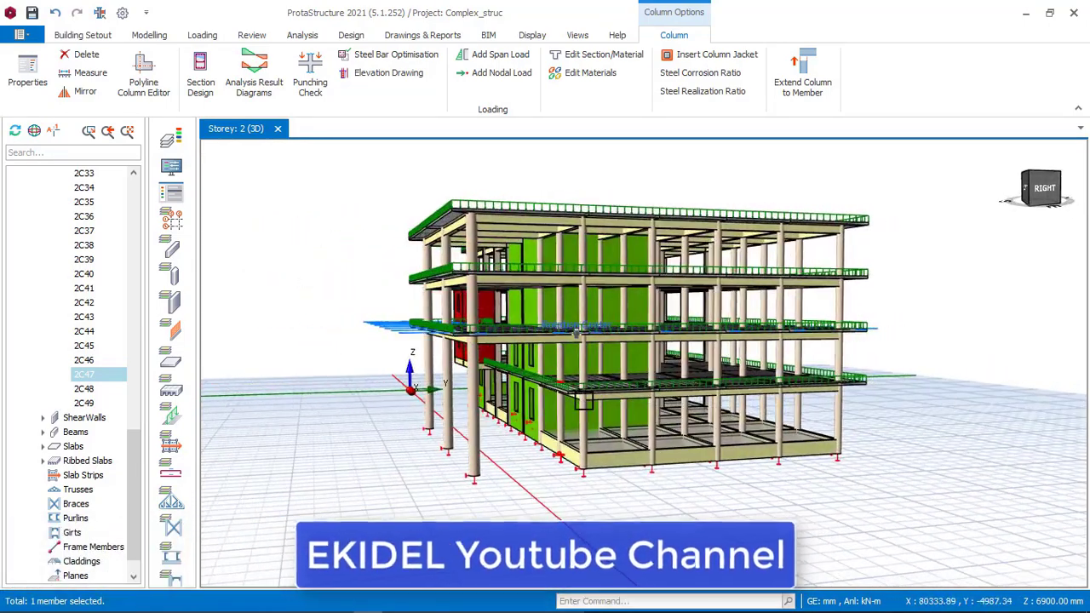
pyautogui.scroll(2, 516, 392)
pyautogui.moveTo(467, 383); pyautogui.dragTo(503, 382, button='middle')
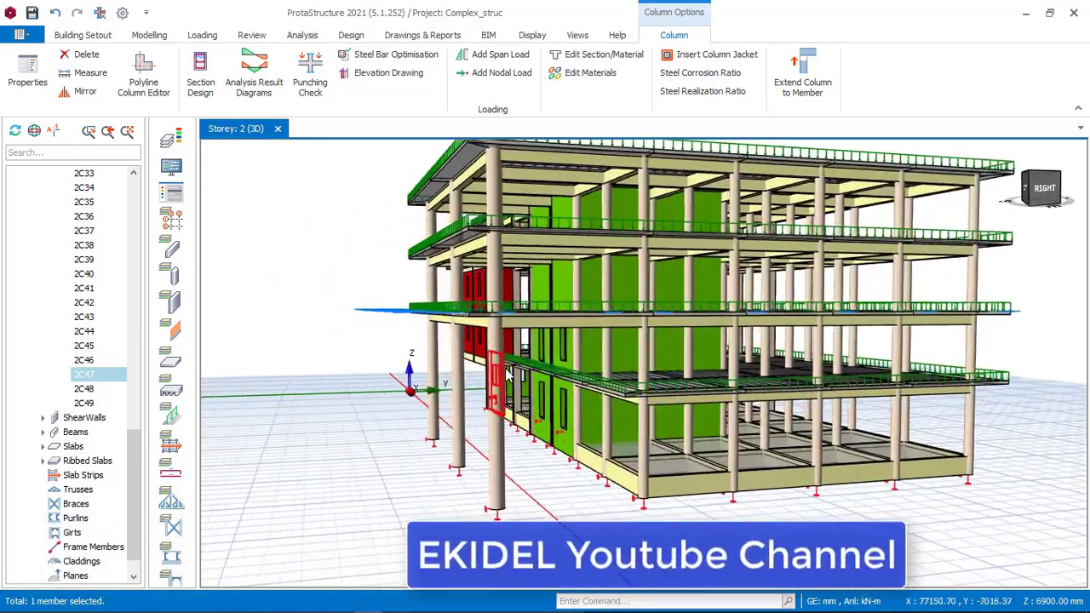
pyautogui.scroll(-2, 464, 349)
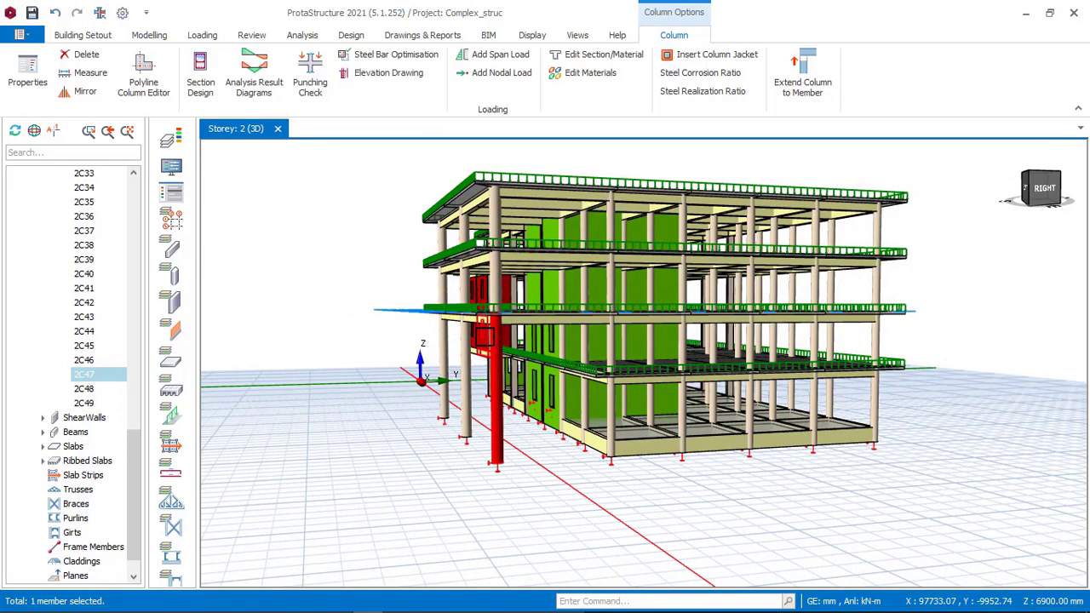
pyautogui.moveTo(513, 324); pyautogui.dragTo(808, 231, button='middle')
pyautogui.moveTo(677, 331); pyautogui.dragTo(660, 398, button='middle')
pyautogui.moveTo(750, 417); pyautogui.dragTo(624, 409, button='middle')
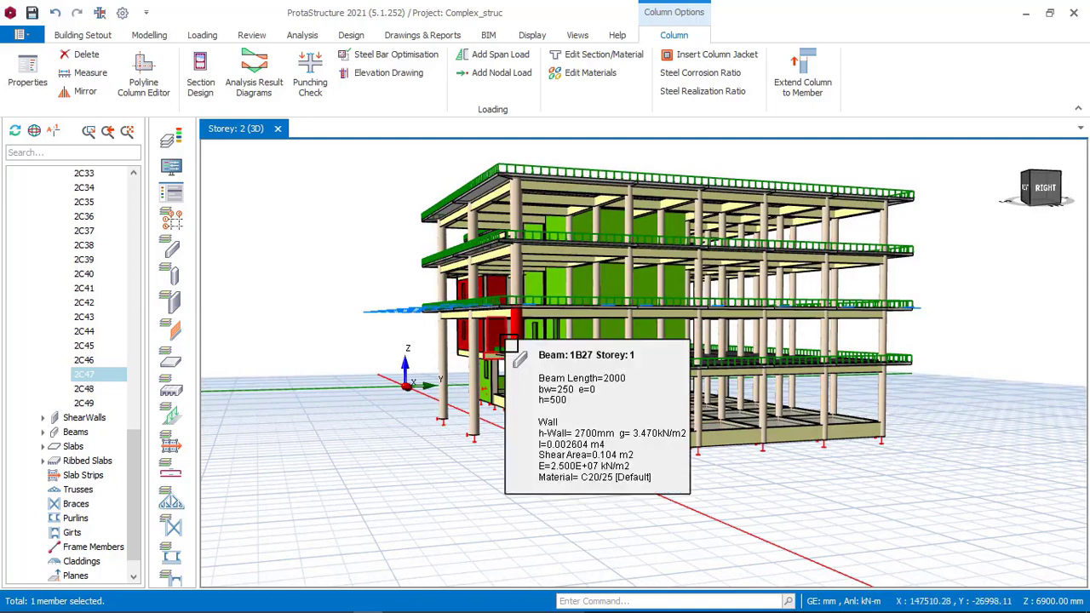
pyautogui.moveTo(563, 306)
pyautogui.mouseDown(button='middle')
pyautogui.moveTo(559, 329)
pyautogui.moveTo(570, 326)
pyautogui.mouseUp(button='middle')
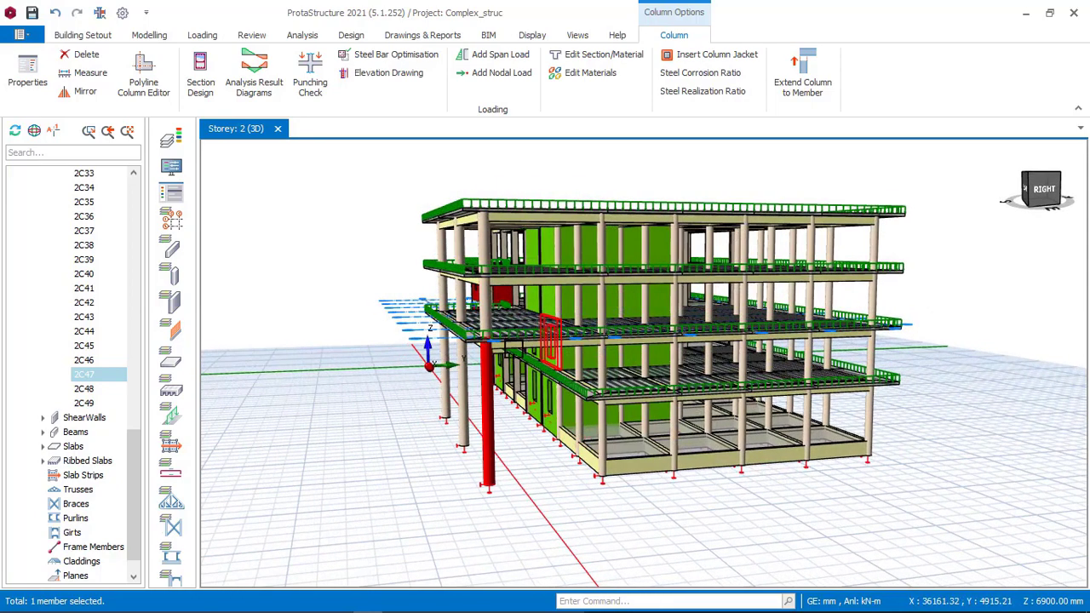
pyautogui.scroll(2, 471, 366)
pyautogui.scroll(-2, 470, 336)
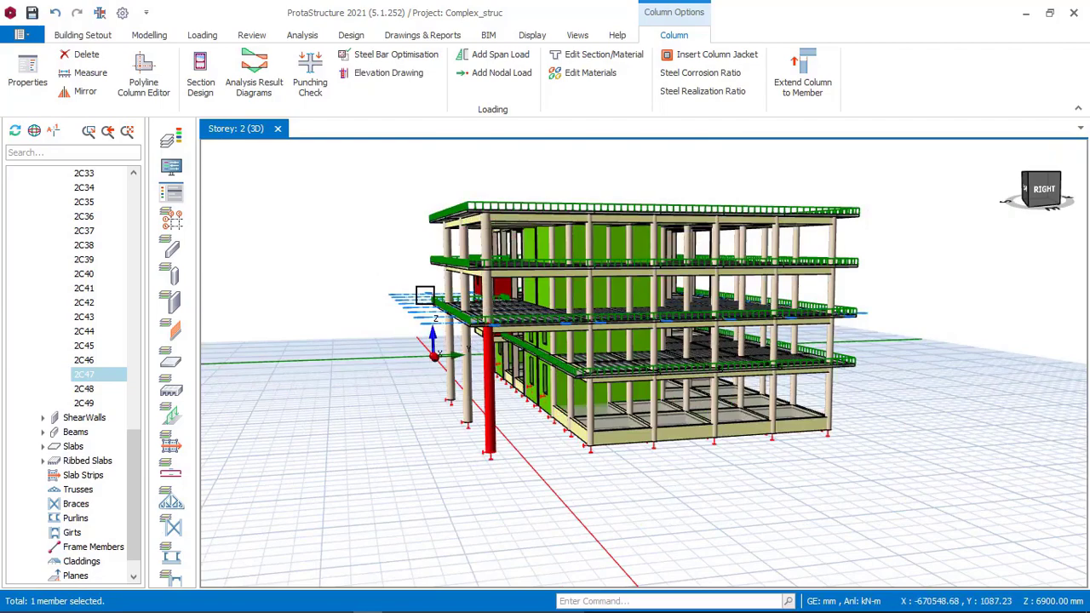
# Clear the column selection and review the complete building from its front-right corner.
pyautogui.press('Escape')
pyautogui.moveTo(516, 327); pyautogui.dragTo(709, 308, button='middle')
pyautogui.scroll(-2, 633, 306)
pyautogui.moveTo(794, 315); pyautogui.dragTo(623, 318, button='middle')
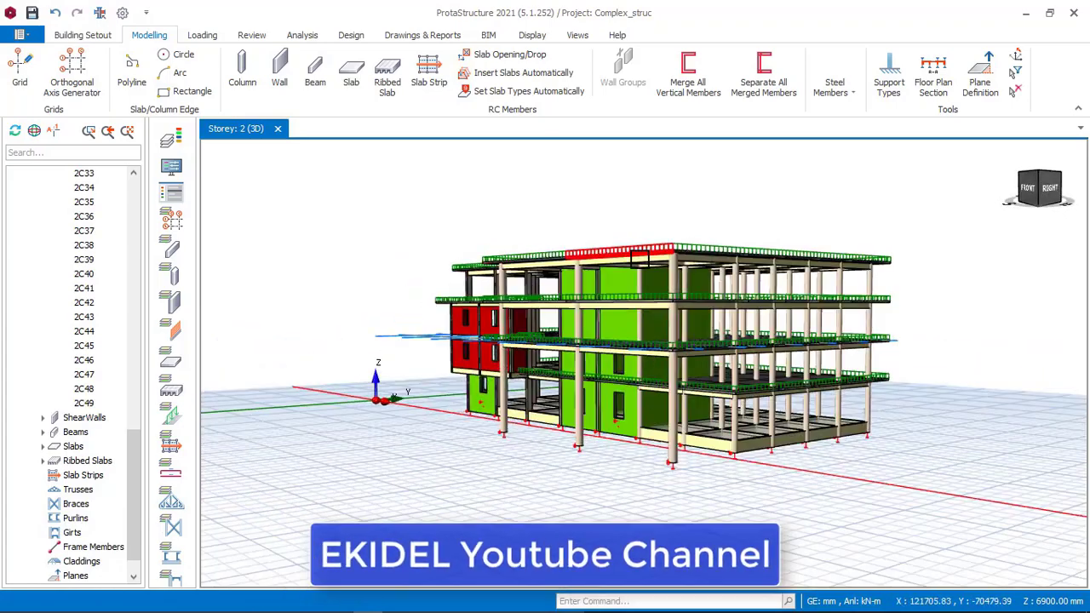